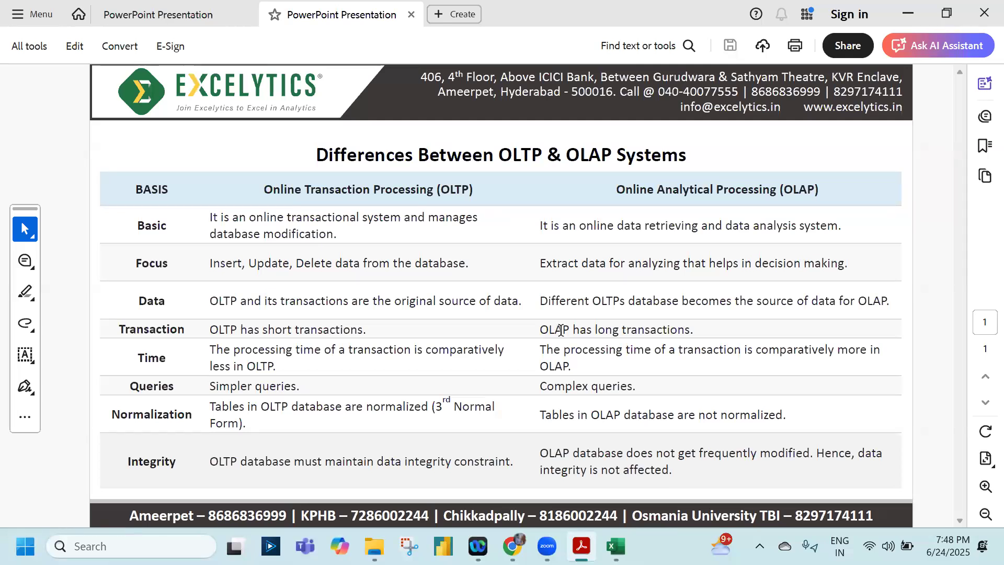
Switch to the Employee Table workbook in Excel, check the highlighted DeptID cell D10, and return to the OLTP and OLAP PDF
{"action": "key", "text": "alt+Tab"}
{"action": "key", "text": "alt+Tab"}
{"action": "key", "text": "alt+Tab"}
{"action": "key", "text": "alt+Tab"}
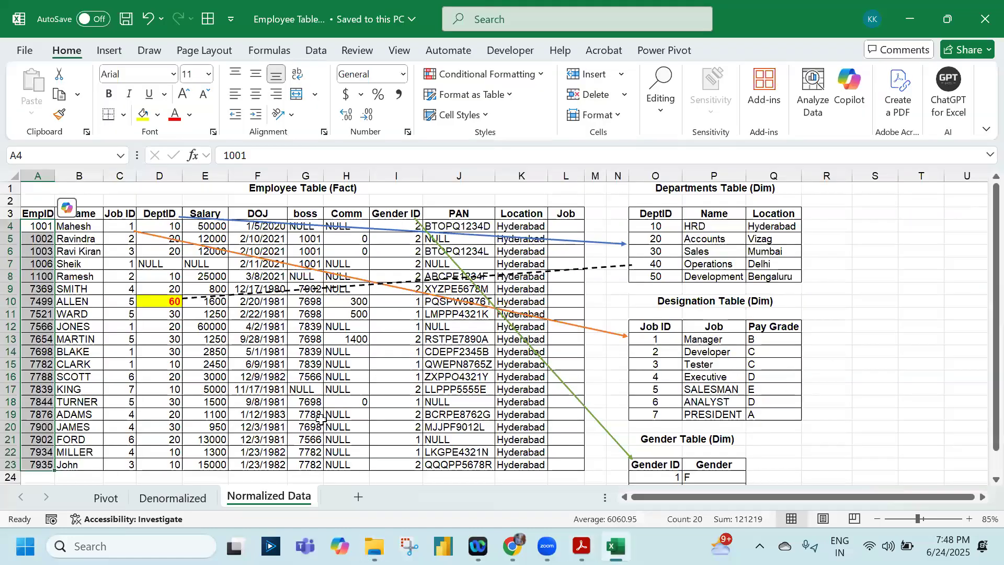
{"action": "left_click", "coordinate": [157, 302]}
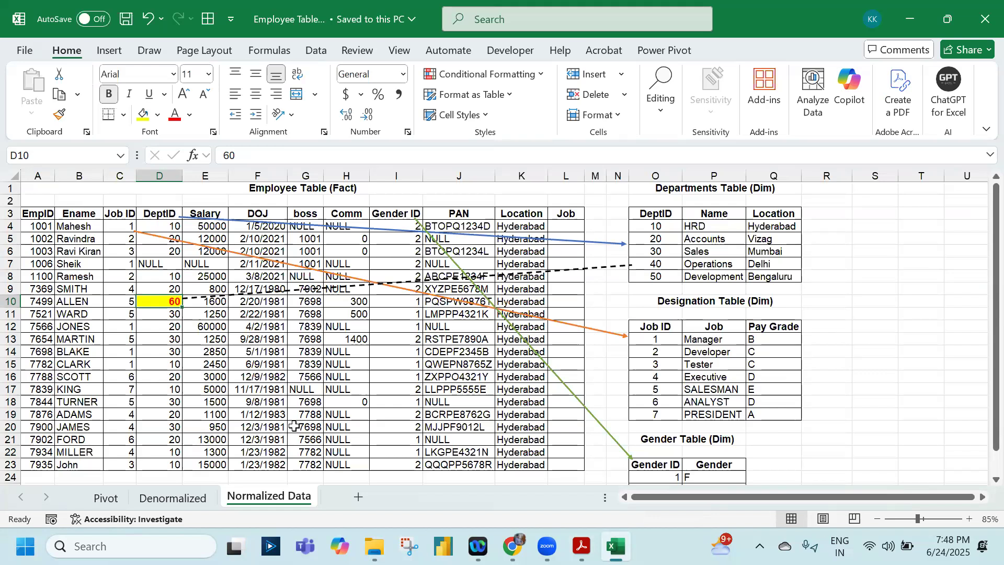
{"action": "key", "text": "alt+Tab"}
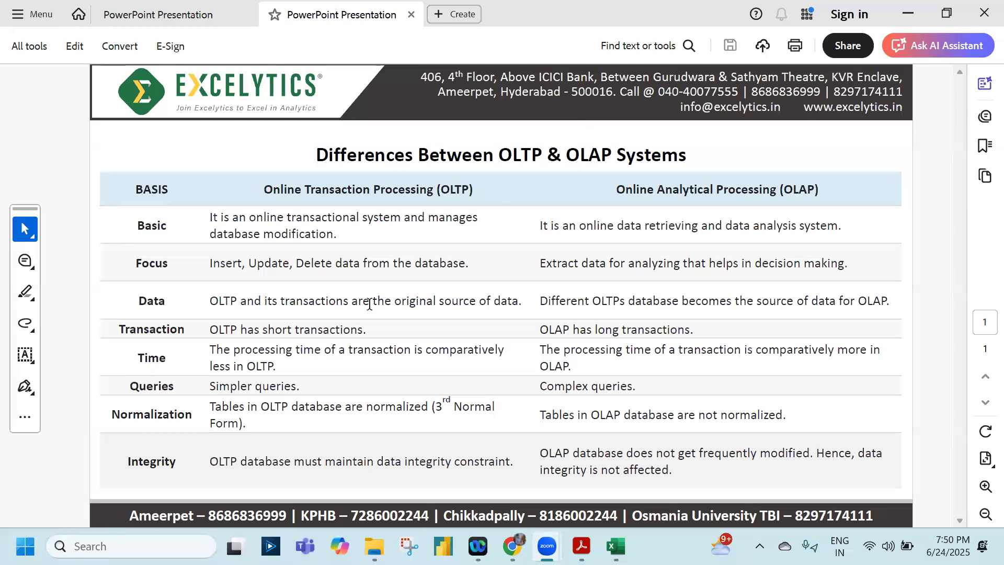
Open the workbook Primary Key.xlsx from the Supporting Files folder of the SQL for Reporting & Analytics package
{"action": "left_click", "coordinate": [374, 545]}
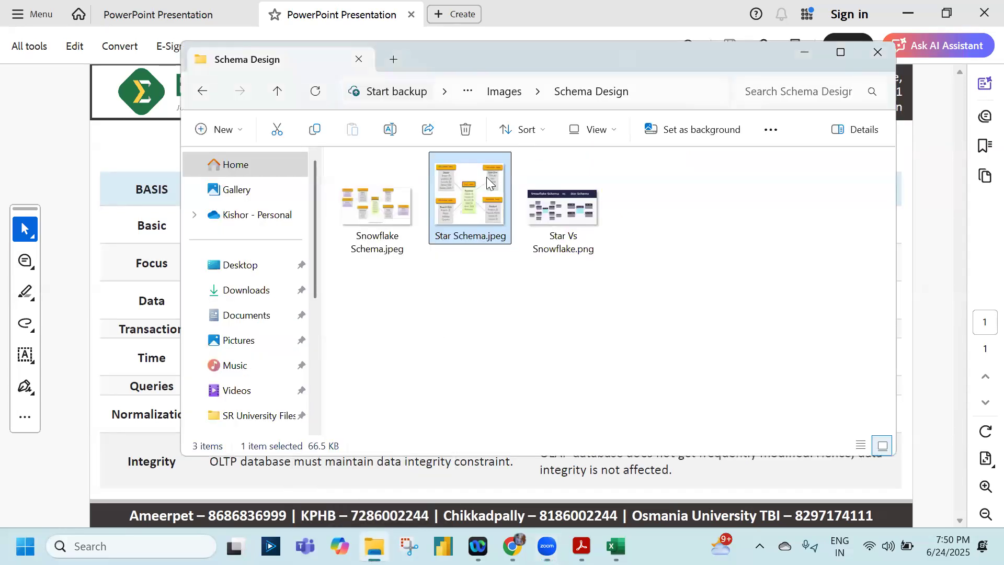
{"action": "left_click", "coordinate": [505, 92]}
{"action": "left_click", "coordinate": [467, 91]}
{"action": "left_click", "coordinate": [393, 76]}
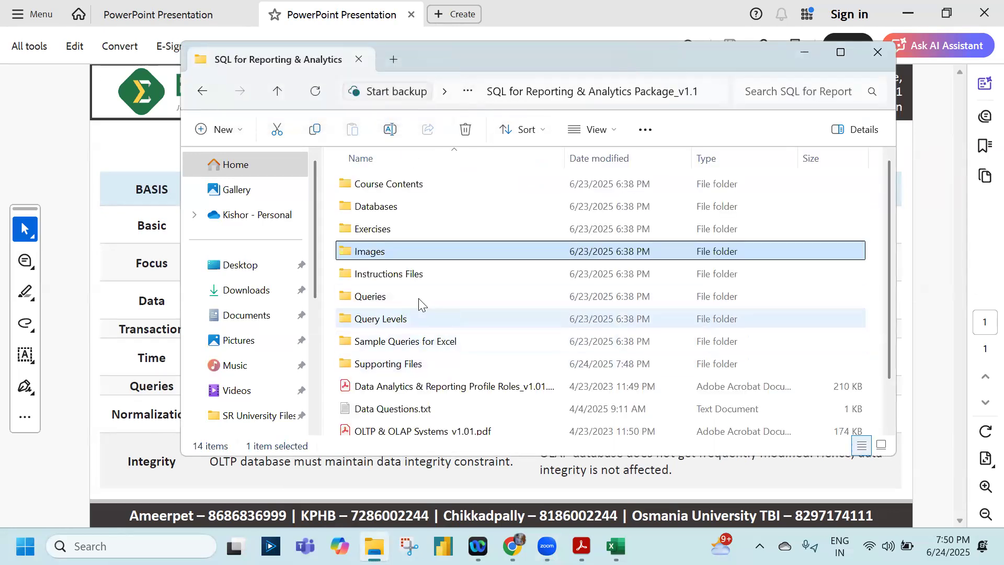
{"action": "left_click", "coordinate": [402, 364]}
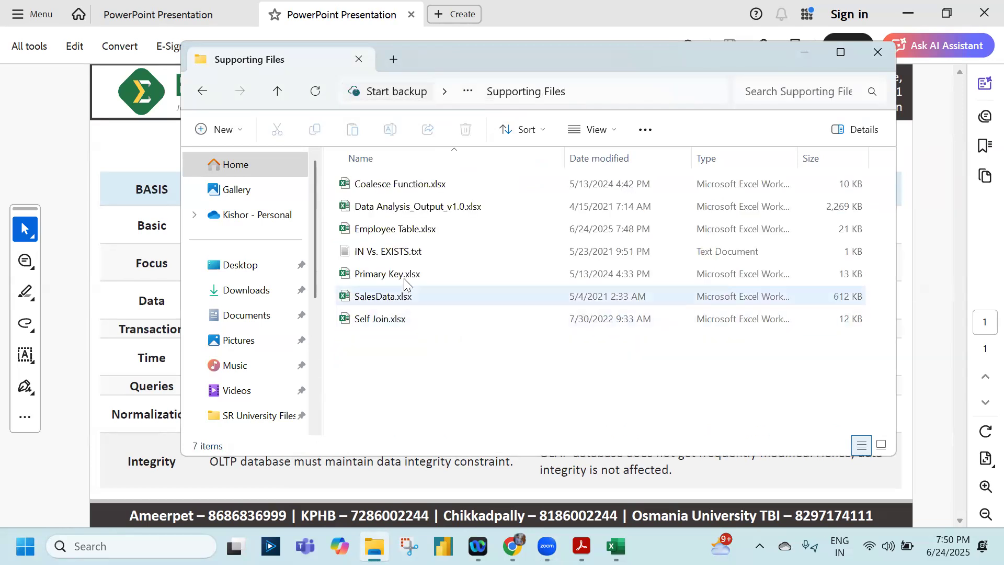
{"action": "double_click", "coordinate": [404, 276]}
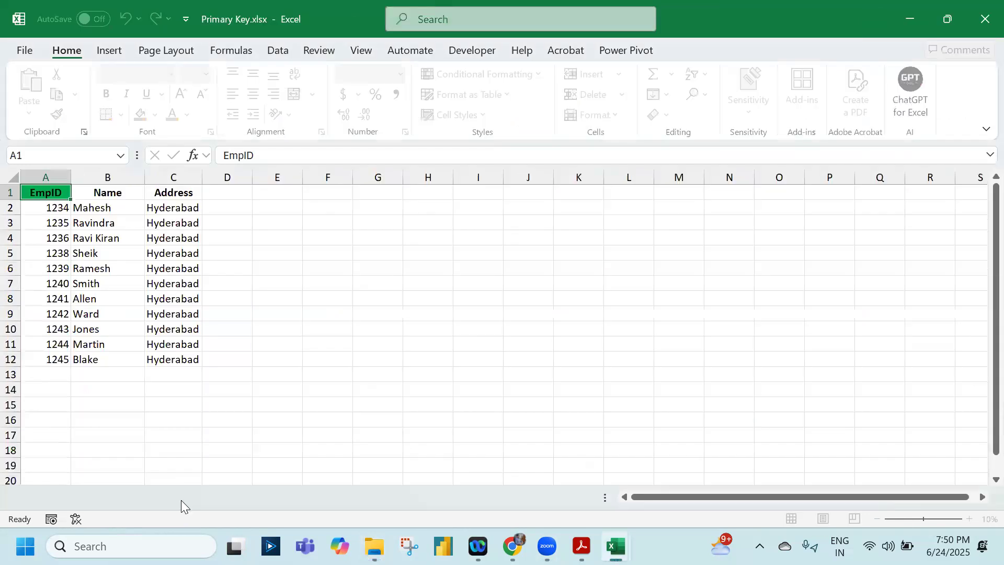
Show the Emp Payroll sheet and hide row 5, which holds the Bonus payment
{"action": "left_click", "coordinate": [182, 500]}
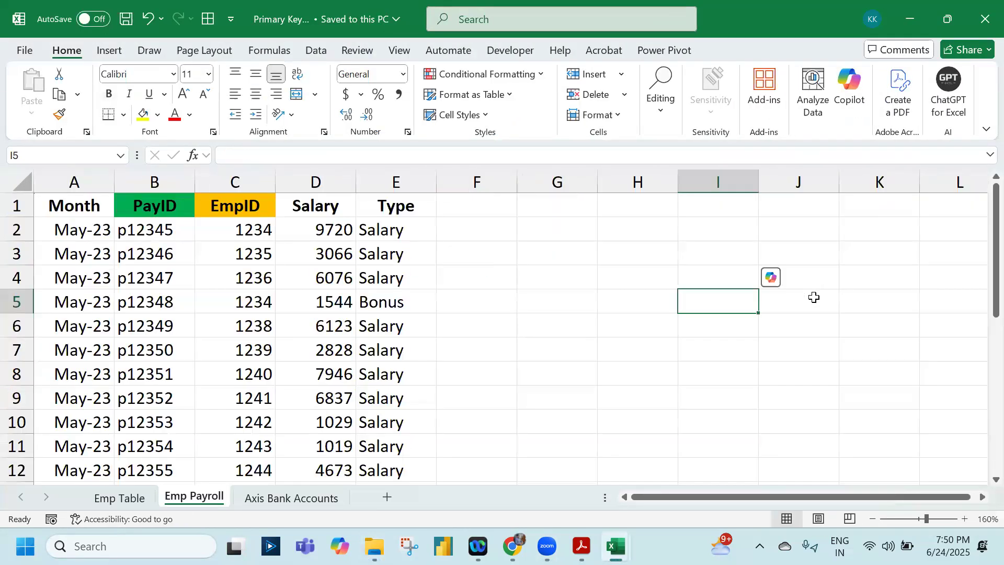
{"action": "left_click", "coordinate": [742, 375]}
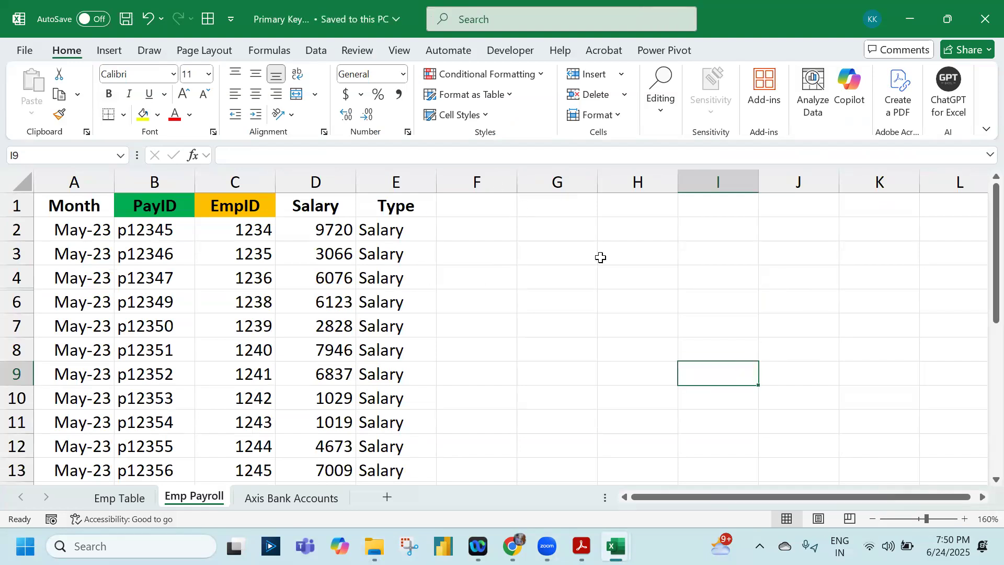
{"action": "left_click", "coordinate": [601, 257]}
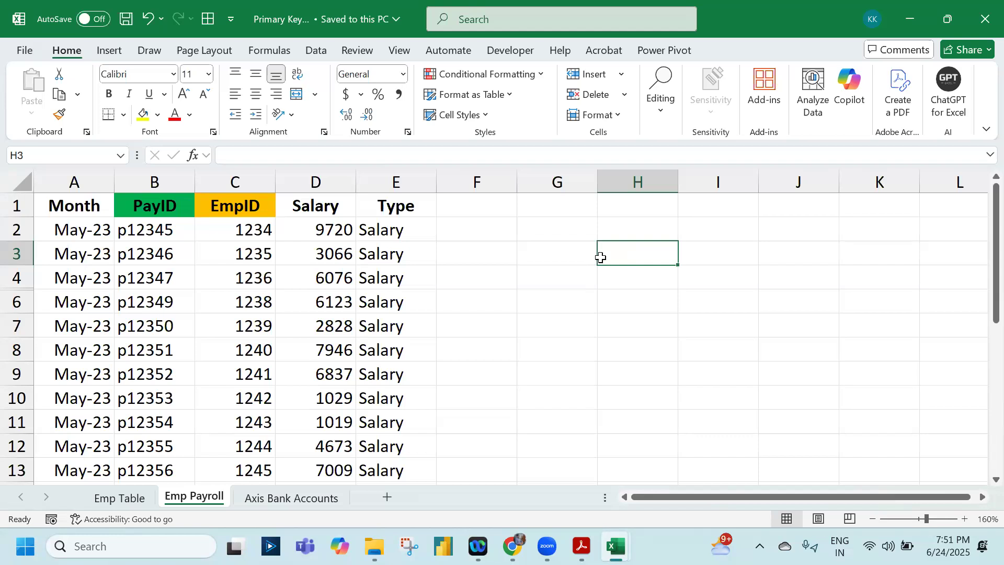
Fill the Salary header cell D1 with light blue, and undo that fill
{"action": "left_click", "coordinate": [296, 204]}
{"action": "left_click", "coordinate": [158, 114]}
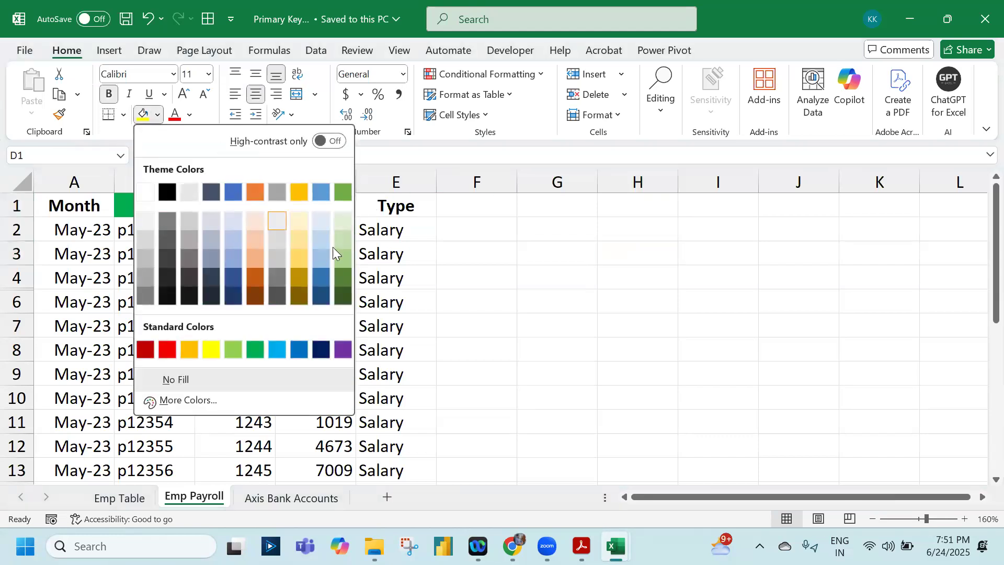
{"action": "left_click", "coordinate": [317, 257]}
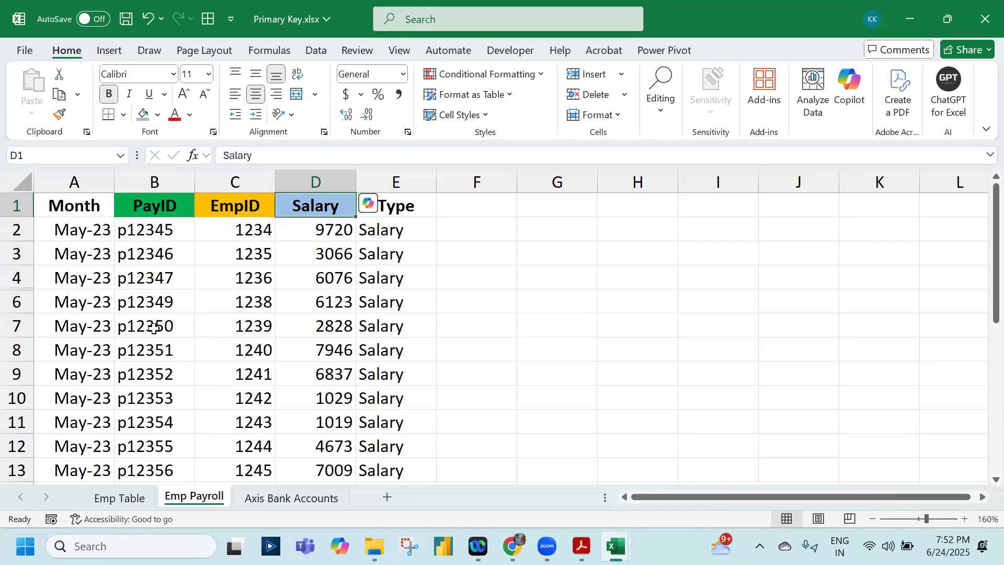
{"action": "key", "text": "ctrl+z"}
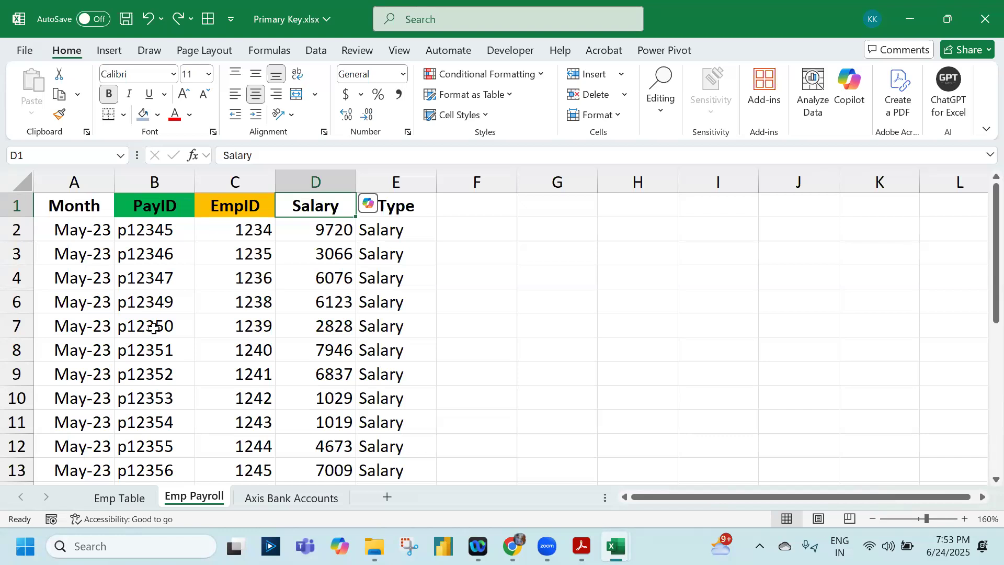
Add a note to the EmpID header cell C1 reading "PK: Unique & Not Null", replacing the default author name
{"action": "key", "text": "Left"}
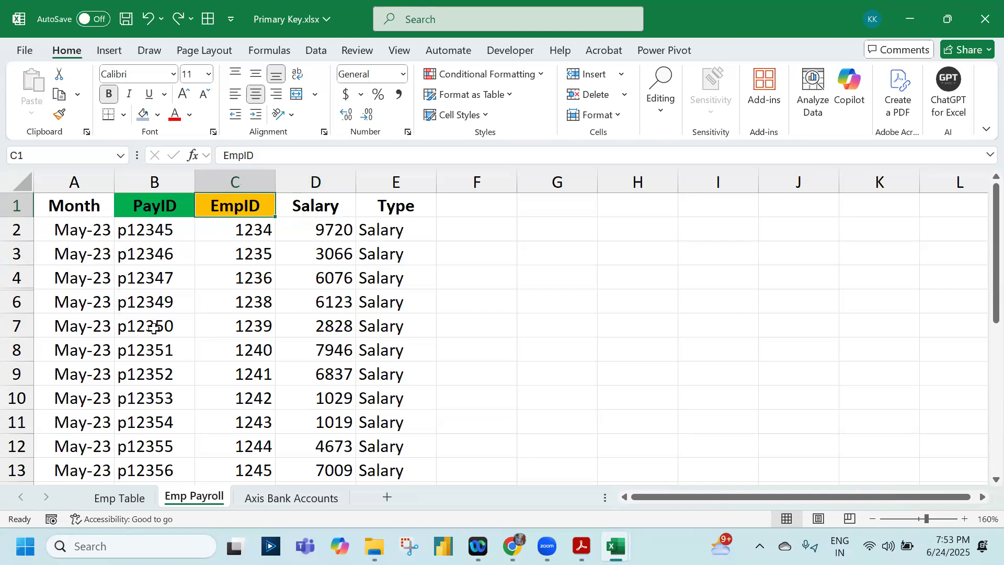
{"action": "key", "text": "Down"}
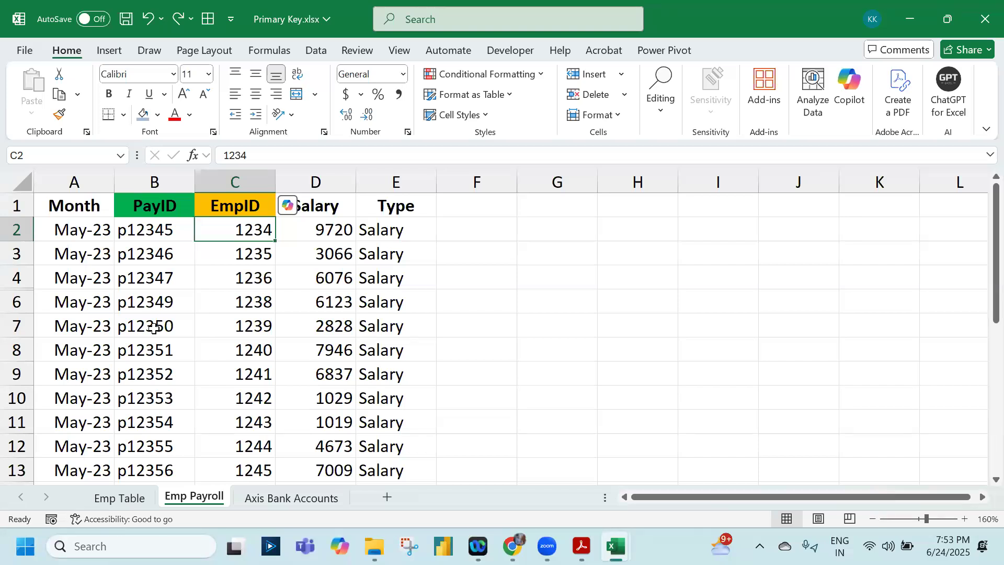
{"action": "key", "text": "Up"}
{"action": "key", "text": "shift+F2"}
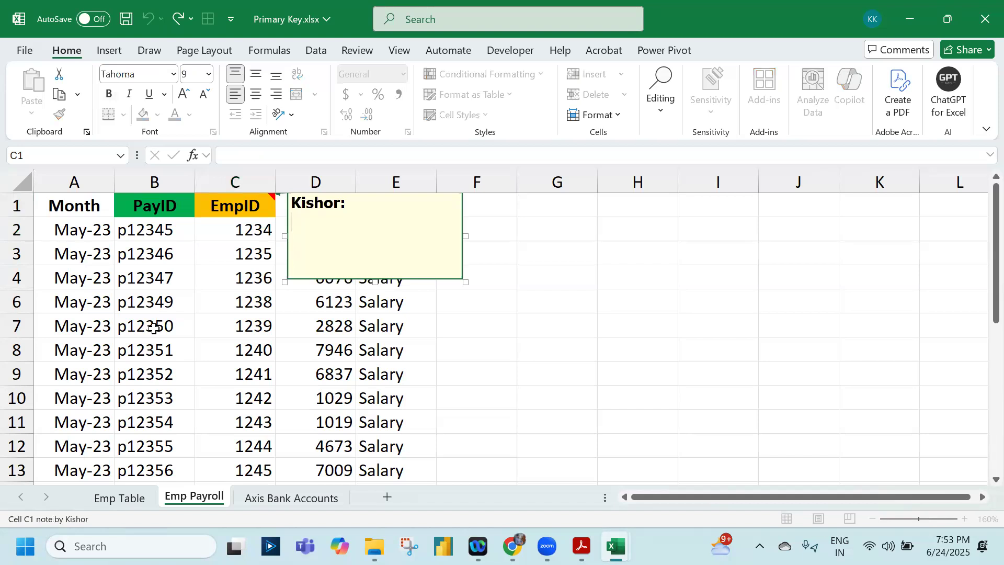
{"action": "type", "text": "PK"}
{"action": "key", "text": "BackSpace"}
{"action": "key", "text": "BackSpace"}
{"action": "key", "text": "BackSpace"}
{"action": "key", "text": "BackSpace"}
{"action": "key", "text": "ctrl+BackSpace"}
{"action": "type", "text": "PK"}
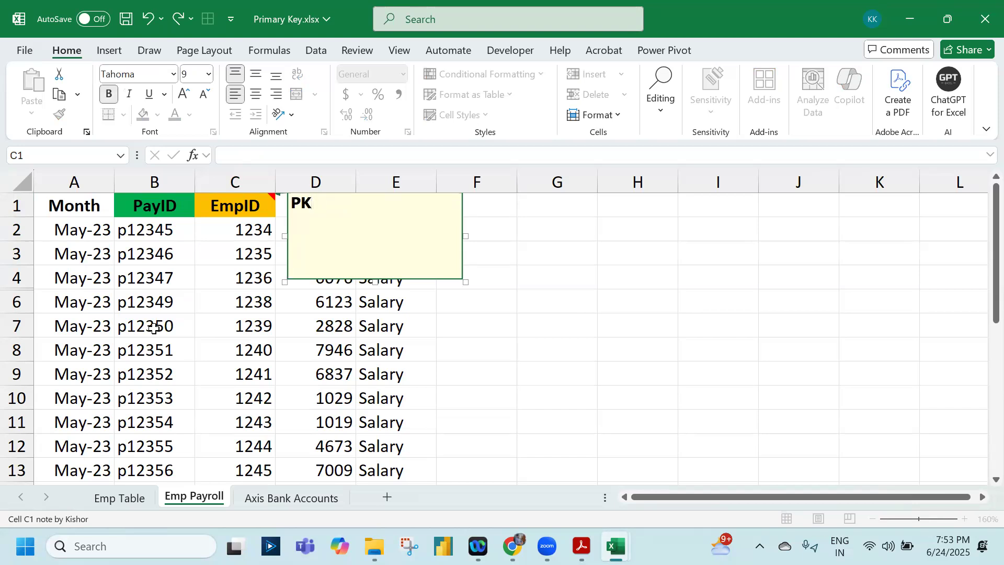
{"action": "type", "text": " -"}
{"action": "key", "text": "BackSpace"}
{"action": "key", "text": "BackSpace"}
{"action": "type", "text": ": Unique & N"}
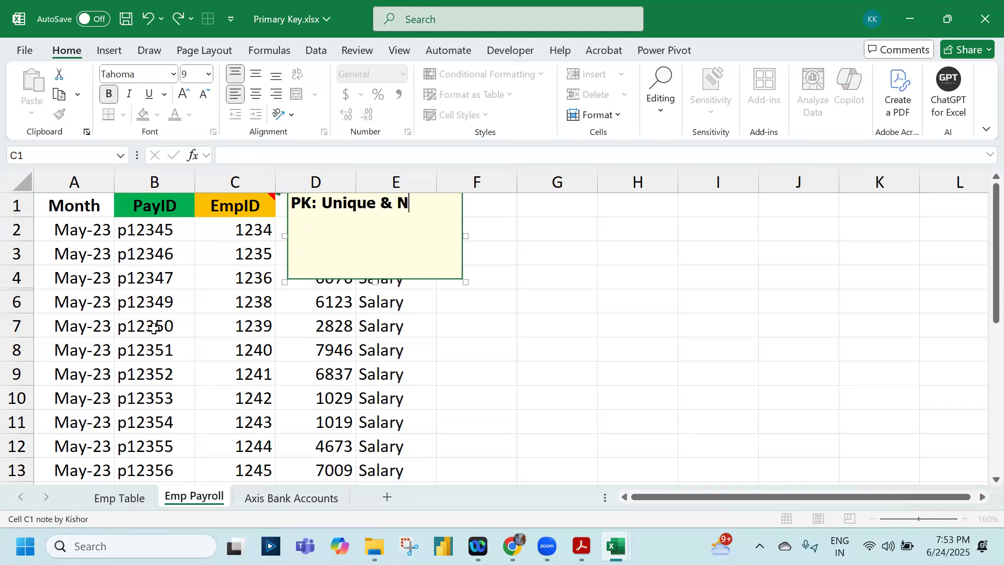
{"action": "type", "text": "ot Null"}
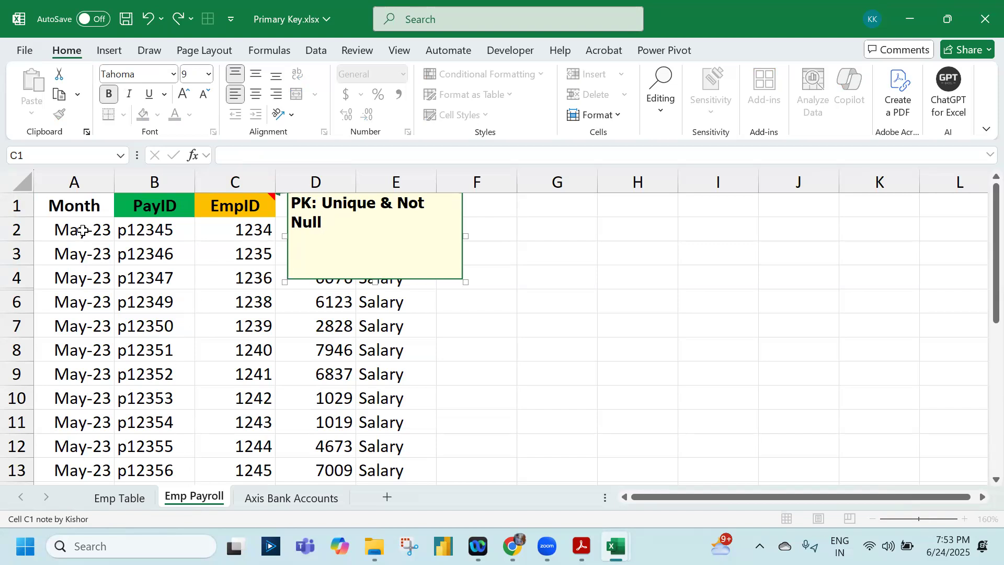
Fill the repeated EmpID 1234 cells C2 and C14 with light blue, and review the note on the EmpID header
{"action": "left_click", "coordinate": [249, 235]}
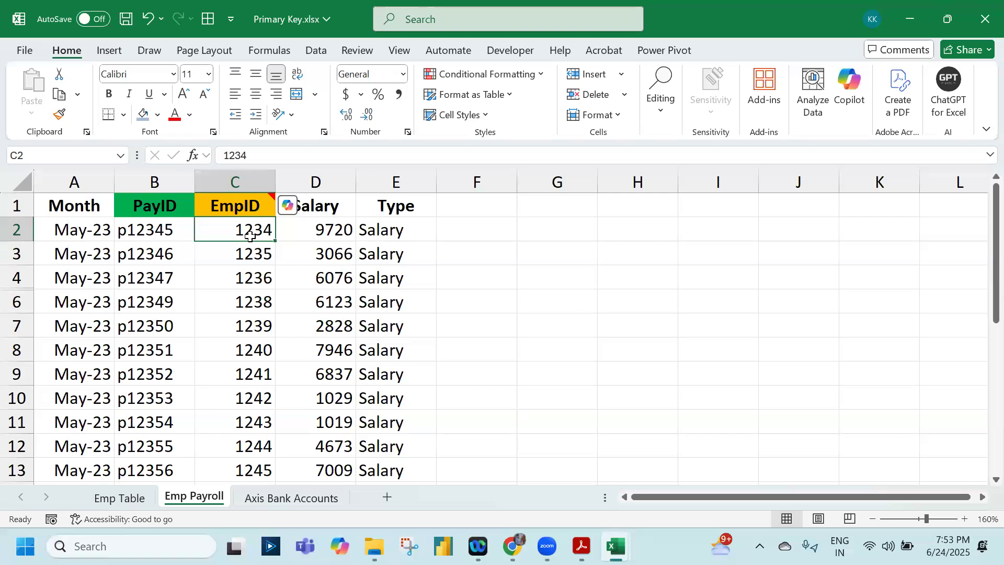
{"action": "left_click", "coordinate": [141, 113]}
{"action": "scroll", "coordinate": [230, 282], "scroll_direction": "down", "scroll_amount": 2}
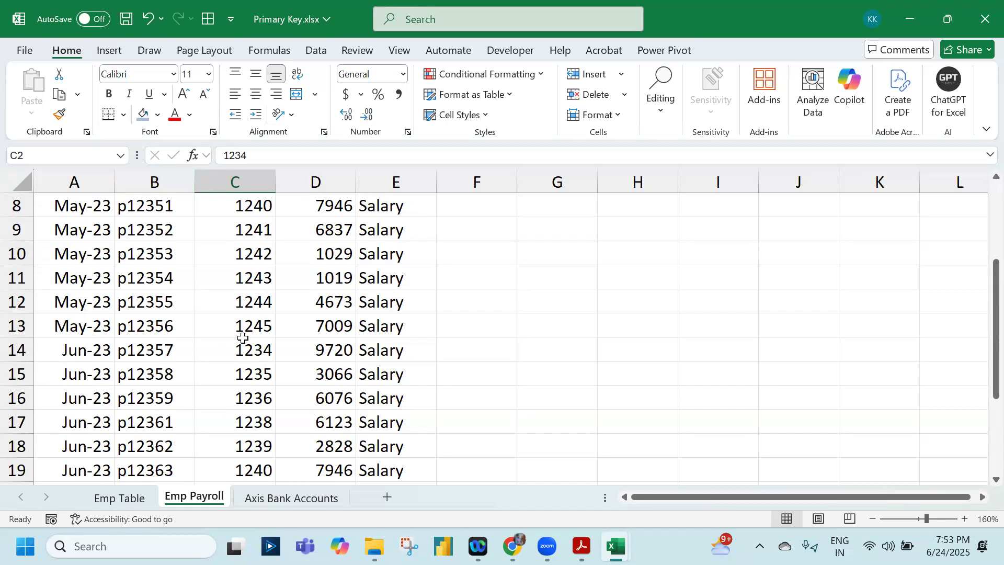
{"action": "left_click", "coordinate": [243, 349]}
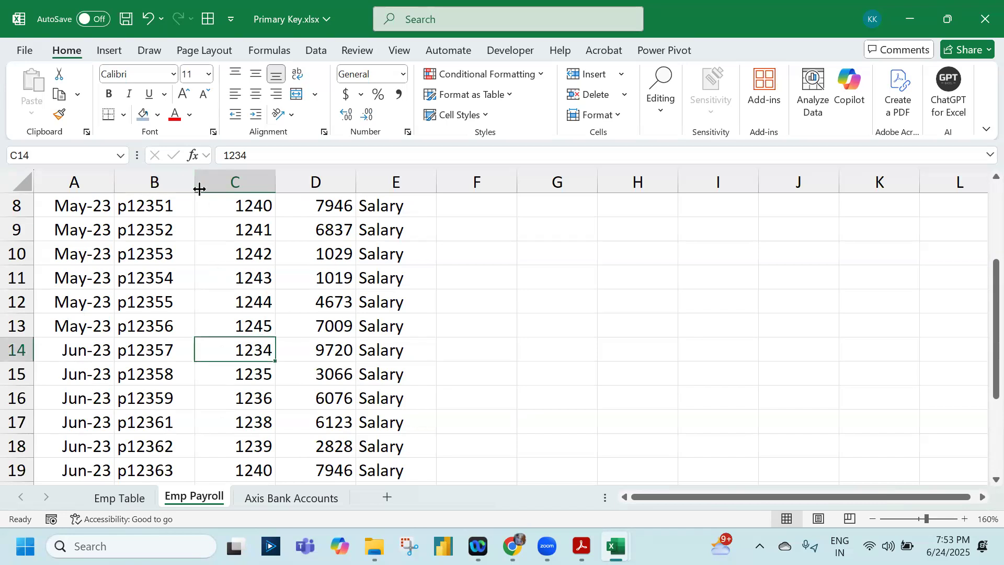
{"action": "left_click", "coordinate": [142, 113]}
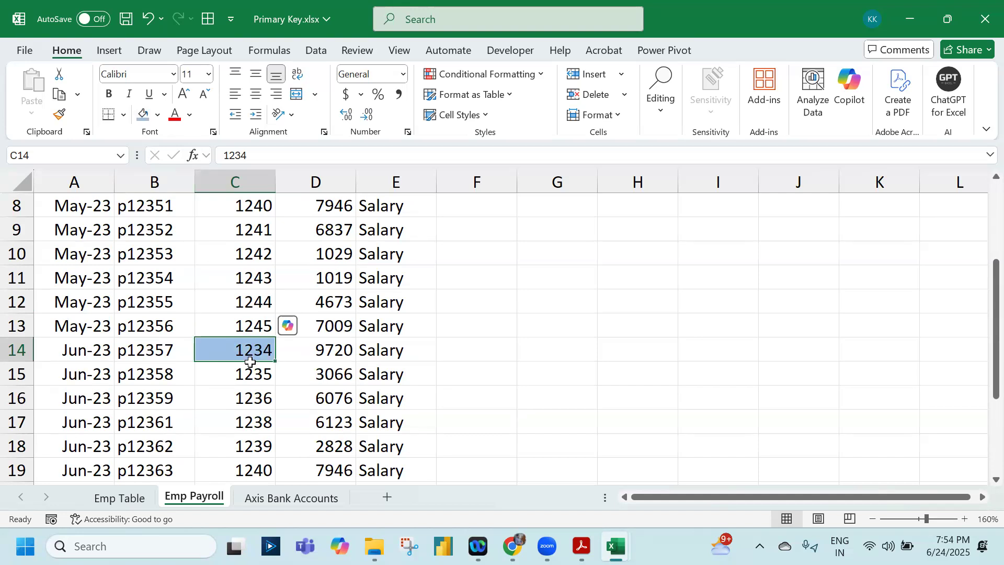
{"action": "scroll", "coordinate": [214, 243], "scroll_direction": "up", "scroll_amount": 2}
{"action": "scroll", "coordinate": [225, 252], "scroll_direction": "down", "scroll_amount": 2}
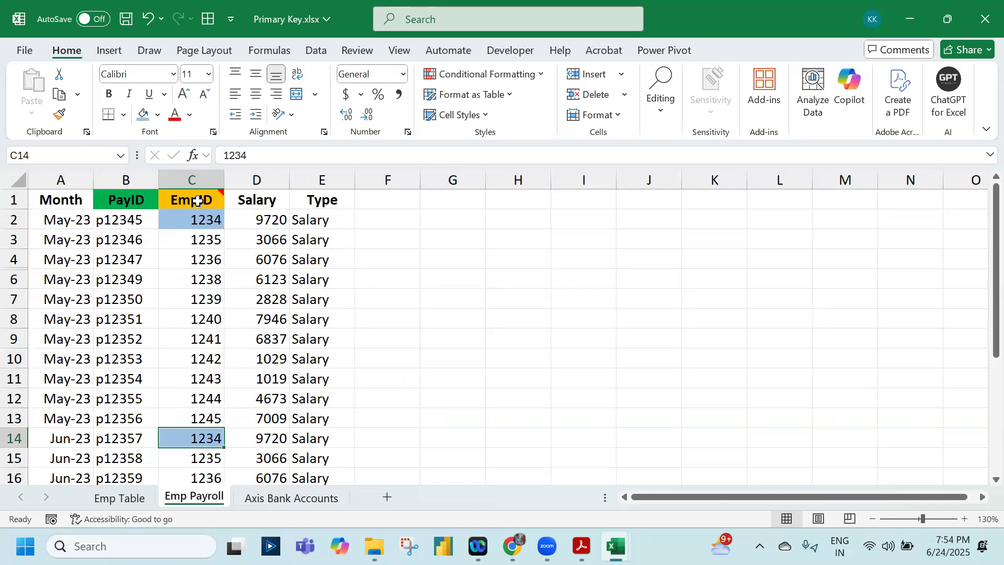
{"action": "mouse_move", "coordinate": [197, 201]}
{"action": "mouse_move", "coordinate": [196, 201]}
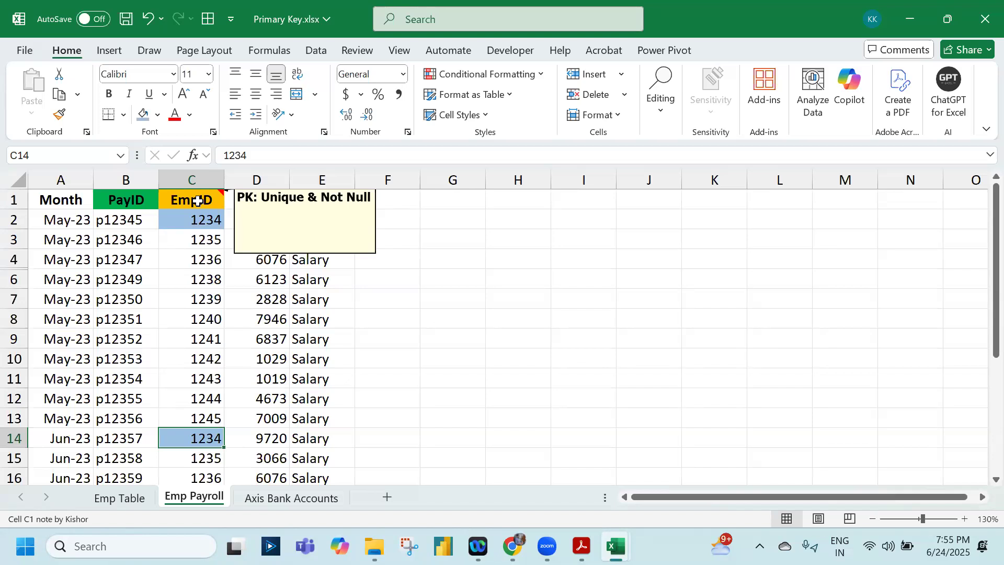
Unhide row 5 between rows 4 and 6 of the payroll table
{"action": "left_click_drag", "start_coordinate": [10, 259], "coordinate": [13, 277]}
{"action": "right_click", "coordinate": [16, 276]}
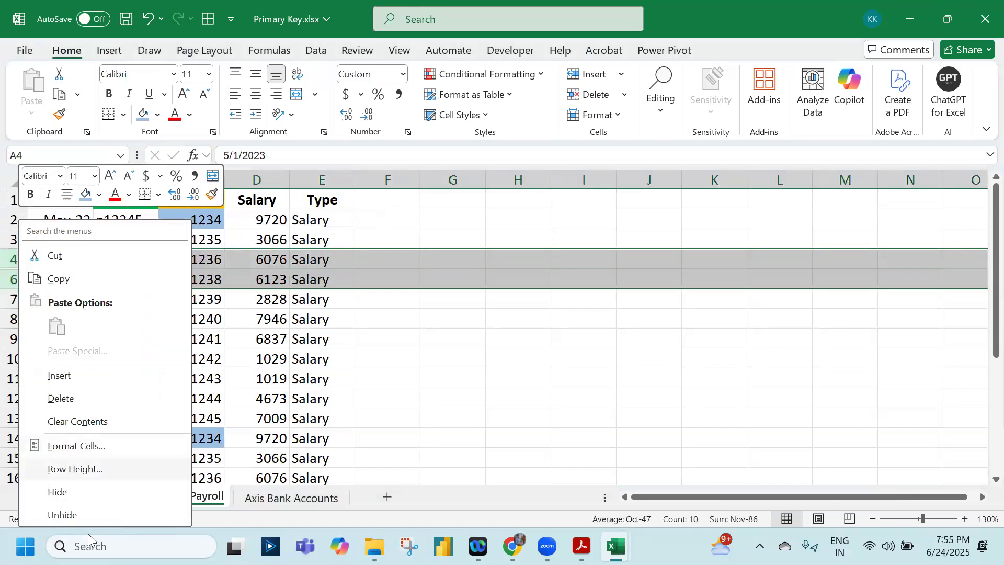
{"action": "left_click", "coordinate": [85, 513]}
Fill the EmpID cell C5 in the Bonus row with the same light blue
{"action": "left_click", "coordinate": [192, 279]}
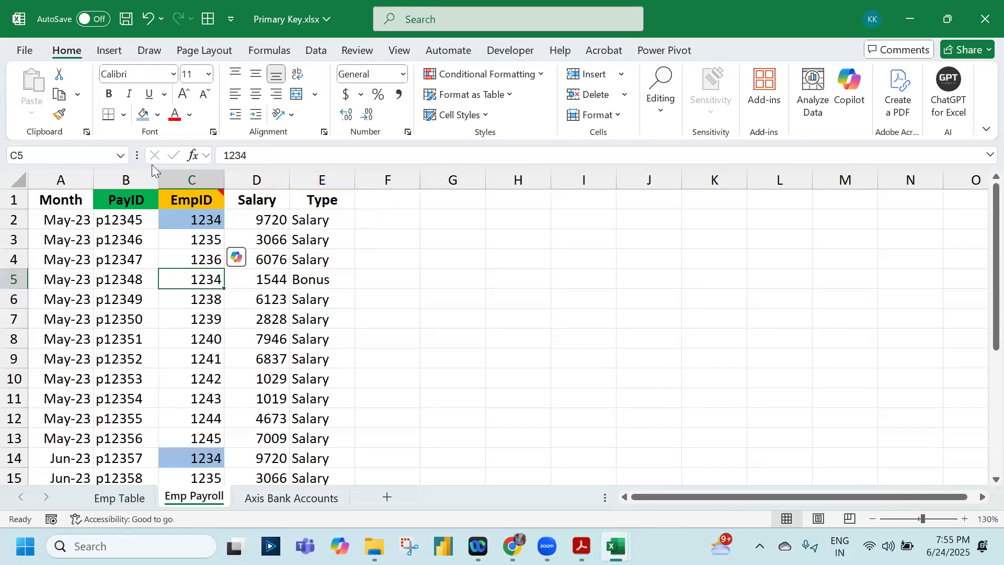
{"action": "left_click_drag", "start_coordinate": [317, 279], "coordinate": [48, 277]}
{"action": "left_click", "coordinate": [48, 277]}
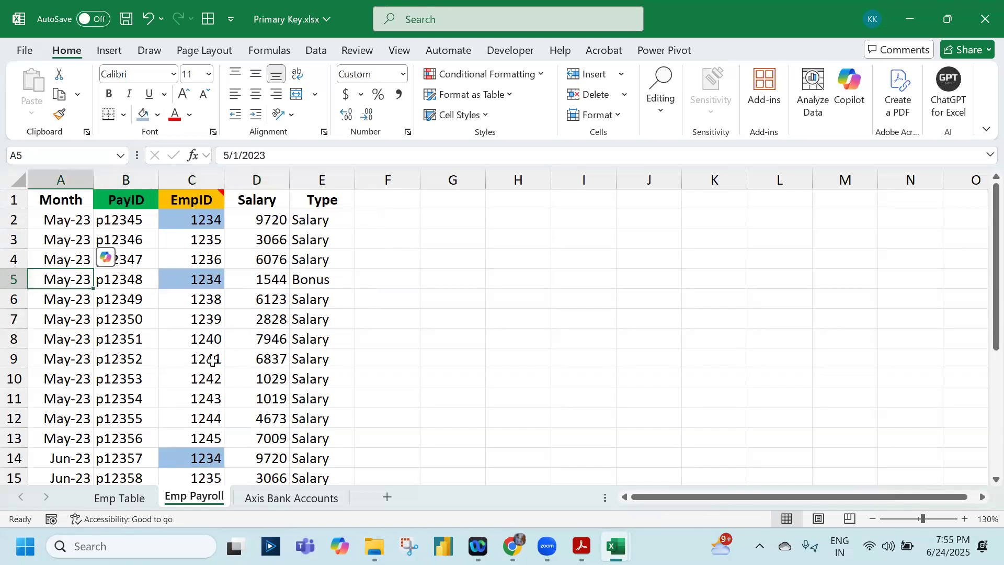
{"action": "left_click", "coordinate": [196, 278]}
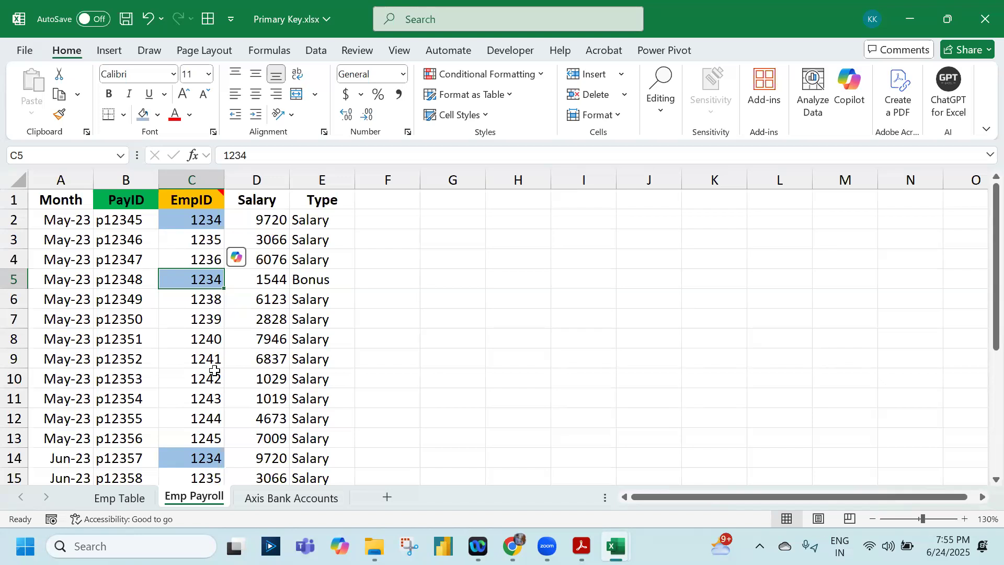
Delete all the text from the note on the EmpID header cell C1
{"action": "left_click", "coordinate": [204, 196]}
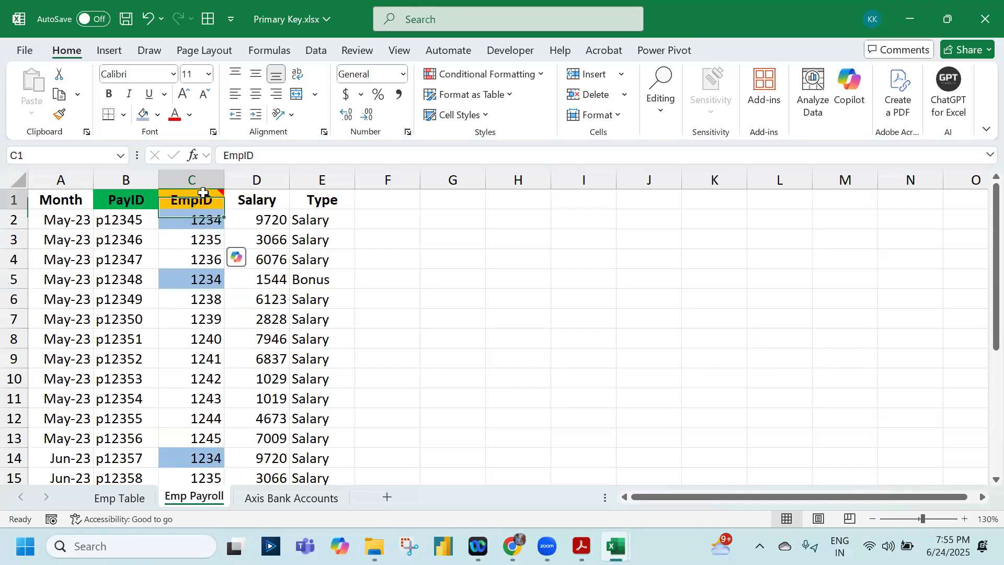
{"action": "mouse_move", "coordinate": [204, 194]}
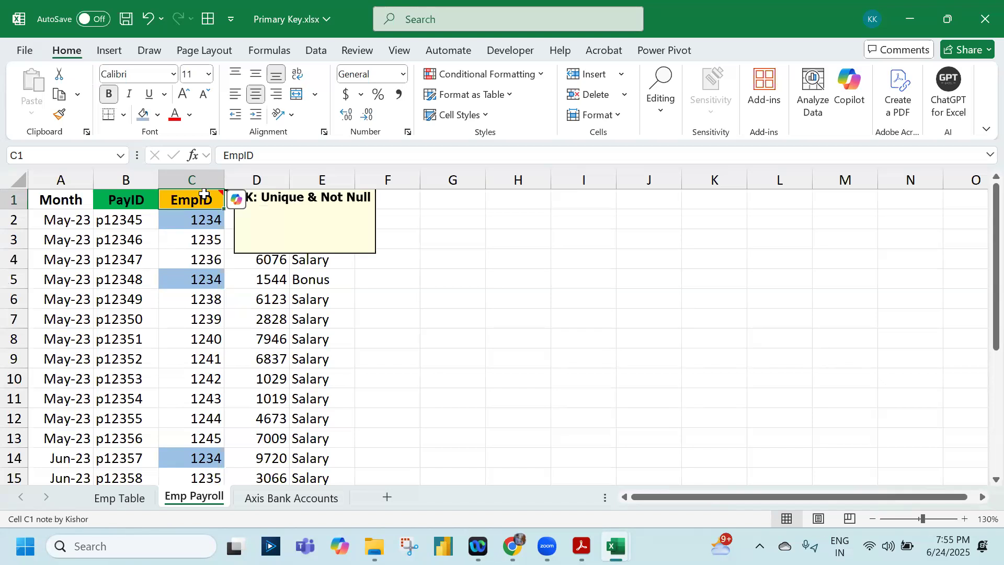
{"action": "key", "text": "shift+F2"}
{"action": "key", "text": "BackSpace"}
{"action": "key", "text": "BackSpace"}
{"action": "key", "text": "BackSpace"}
{"action": "key", "text": "BackSpace"}
{"action": "key", "text": "BackSpace"}
{"action": "key", "text": "BackSpace"}
{"action": "key", "text": "BackSpace"}
{"action": "key", "text": "BackSpace"}
{"action": "key", "text": "BackSpace"}
{"action": "key", "text": "BackSpace"}
{"action": "key", "text": "BackSpace"}
{"action": "key", "text": "BackSpace"}
{"action": "key", "text": "BackSpace"}
{"action": "key", "text": "BackSpace"}
{"action": "key", "text": "BackSpace"}
{"action": "key", "text": "BackSpace"}
{"action": "key", "text": "BackSpace"}
{"action": "key", "text": "BackSpace"}
{"action": "key", "text": "BackSpace"}
{"action": "key", "text": "BackSpace"}
{"action": "key", "text": "BackSpace"}
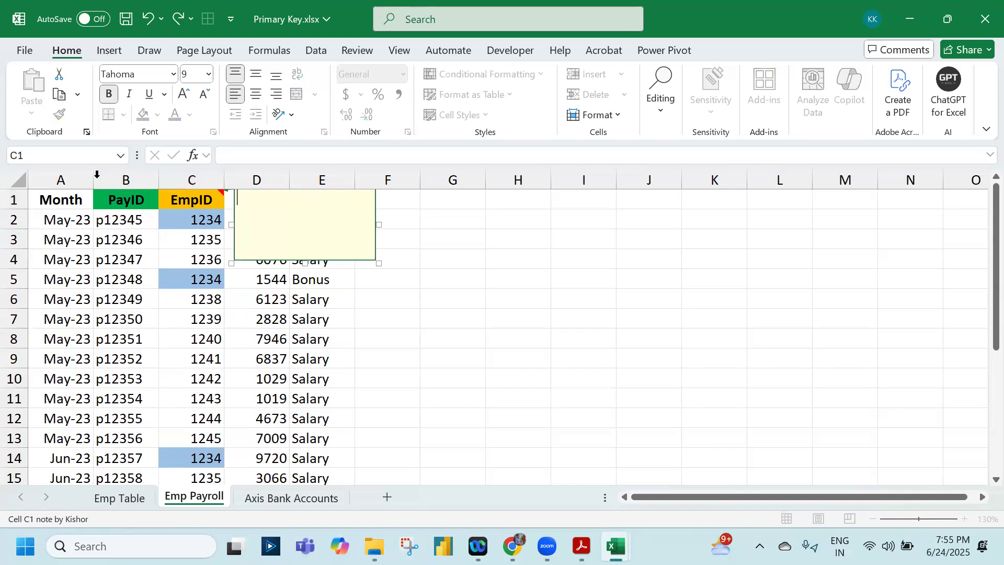
Add a note reading "PK" to the PayID header cell B1, replacing the default author name
{"action": "left_click", "coordinate": [117, 197]}
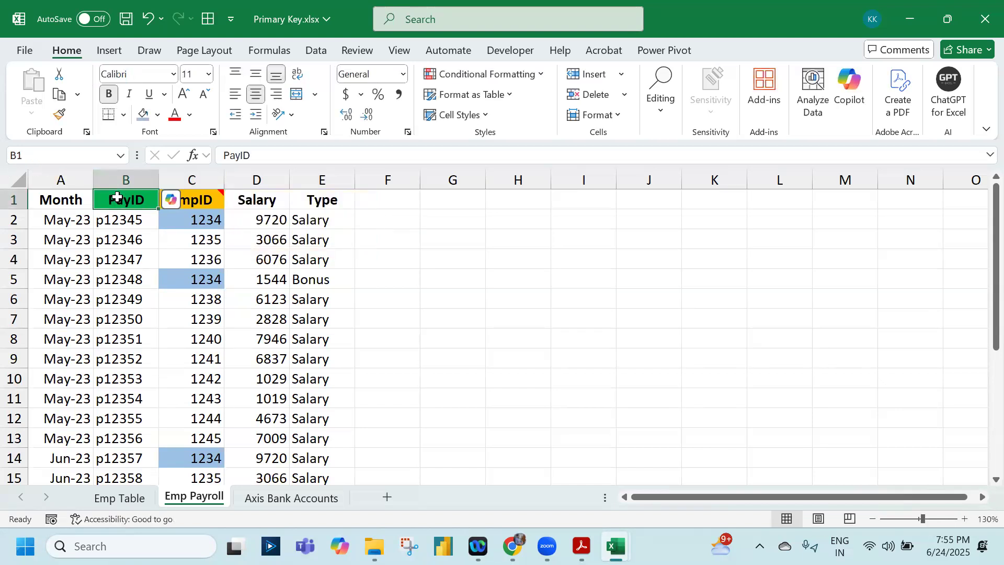
{"action": "key", "text": "shift+F2"}
{"action": "key", "text": "BackSpace"}
{"action": "key", "text": "BackSpace"}
{"action": "key", "text": "BackSpace"}
{"action": "key", "text": "BackSpace"}
{"action": "key", "text": "BackSpace"}
{"action": "key", "text": "BackSpace"}
{"action": "key", "text": "BackSpace"}
{"action": "key", "text": "BackSpace"}
{"action": "type", "text": "PK"}
Select the PayID values in B2:B23 to check them for duplicates and blanks
{"action": "left_click_drag", "start_coordinate": [137, 224], "coordinate": [137, 240]}
{"action": "left_click_drag", "start_coordinate": [111, 373], "coordinate": [137, 439]}
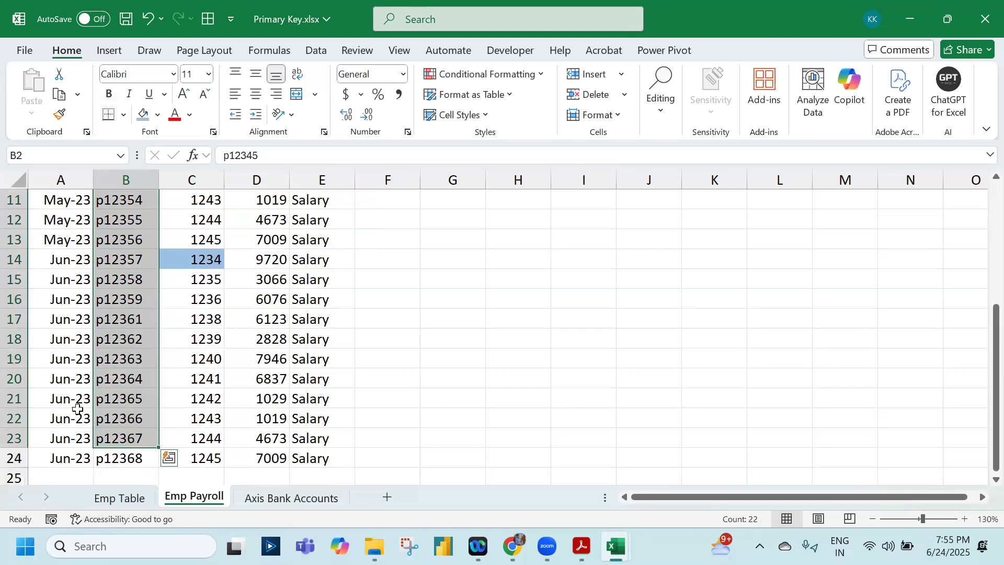
{"action": "scroll", "coordinate": [77, 409], "scroll_direction": "up", "scroll_amount": 4}
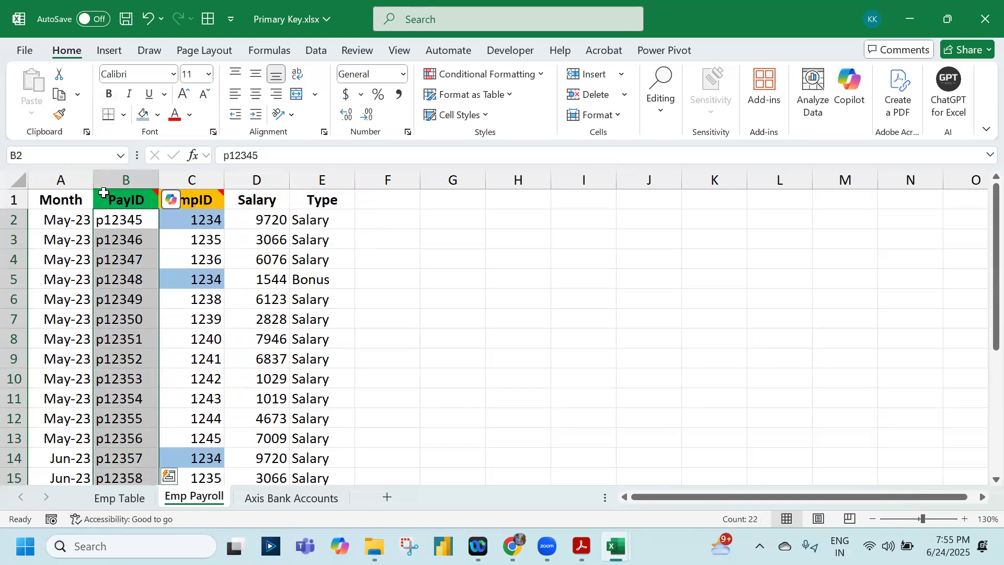
Add a note reading "PK" to the EmpID header cell A1 on the Emp Table sheet, replacing the default author name
{"action": "left_click", "coordinate": [139, 203]}
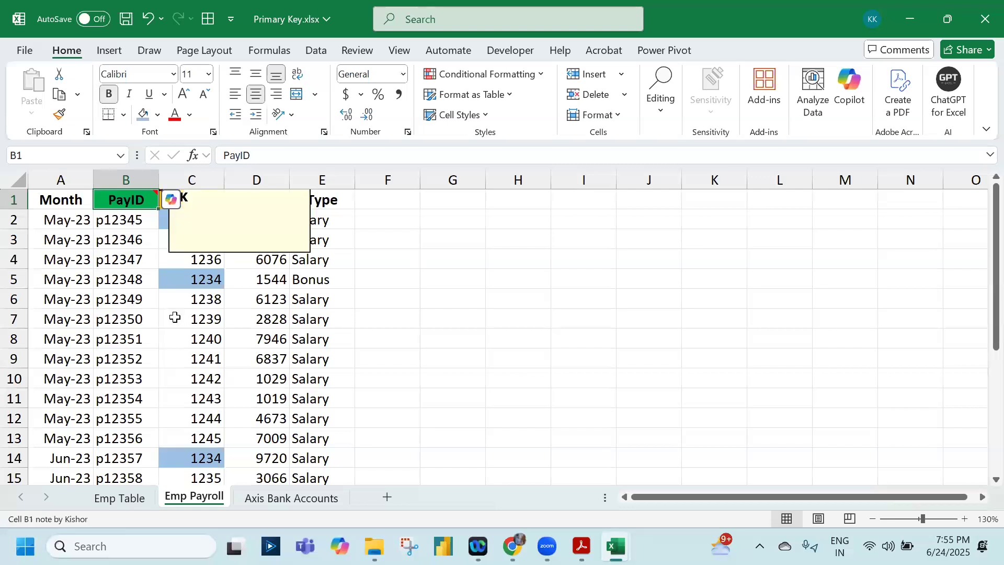
{"action": "left_click", "coordinate": [210, 262]}
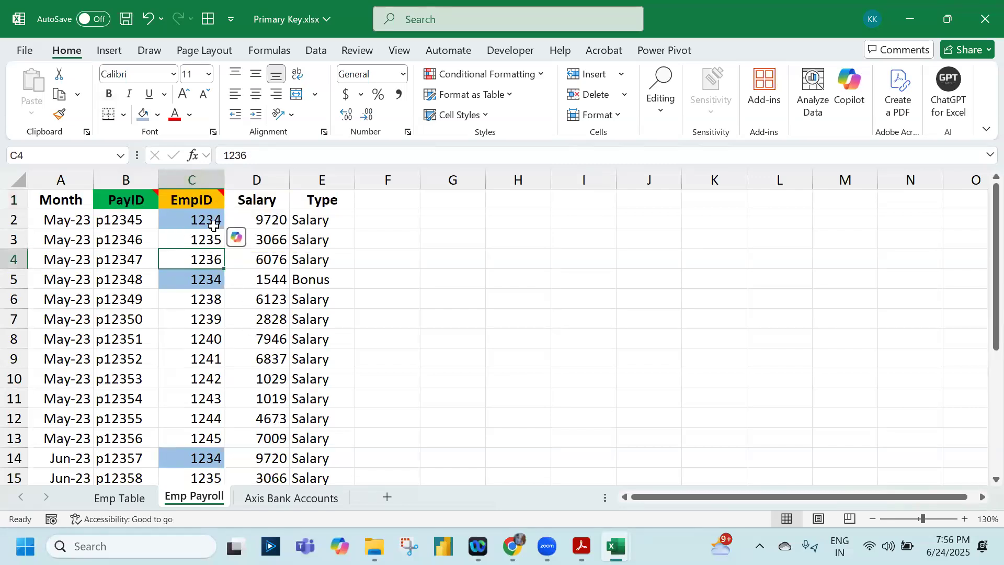
{"action": "left_click", "coordinate": [118, 499]}
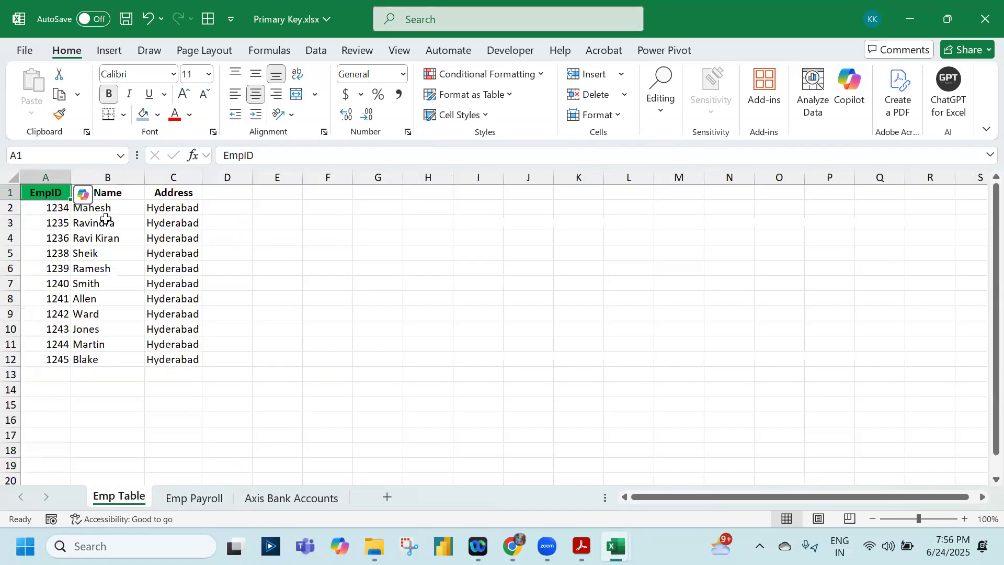
{"action": "scroll", "coordinate": [336, 293], "scroll_direction": "up", "scroll_amount": 3}
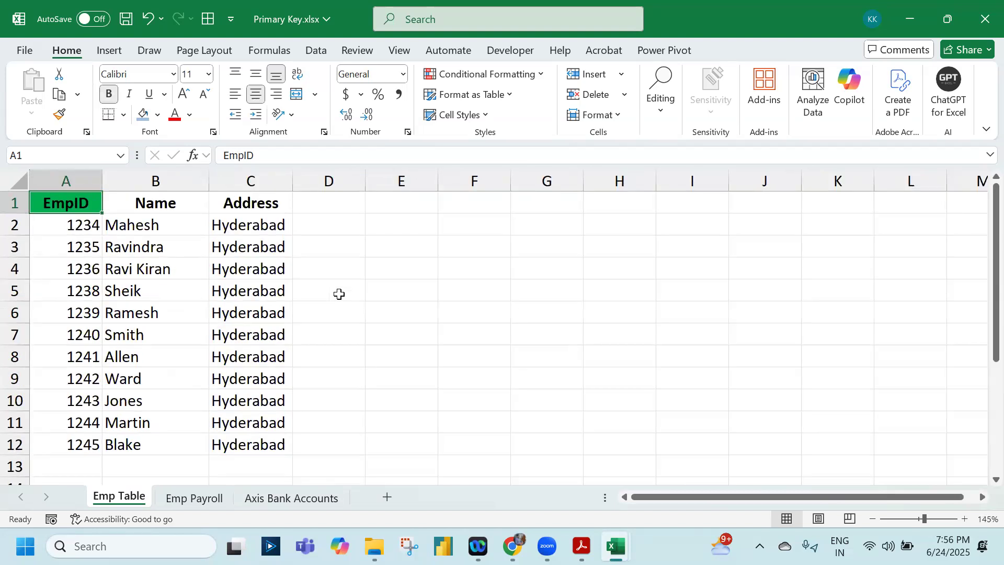
{"action": "key", "text": "shift+F2"}
{"action": "key", "text": "BackSpace"}
{"action": "key", "text": "BackSpace"}
{"action": "key", "text": "BackSpace"}
{"action": "key", "text": "BackSpace"}
{"action": "key", "text": "BackSpace"}
{"action": "key", "text": "BackSpace"}
{"action": "key", "text": "BackSpace"}
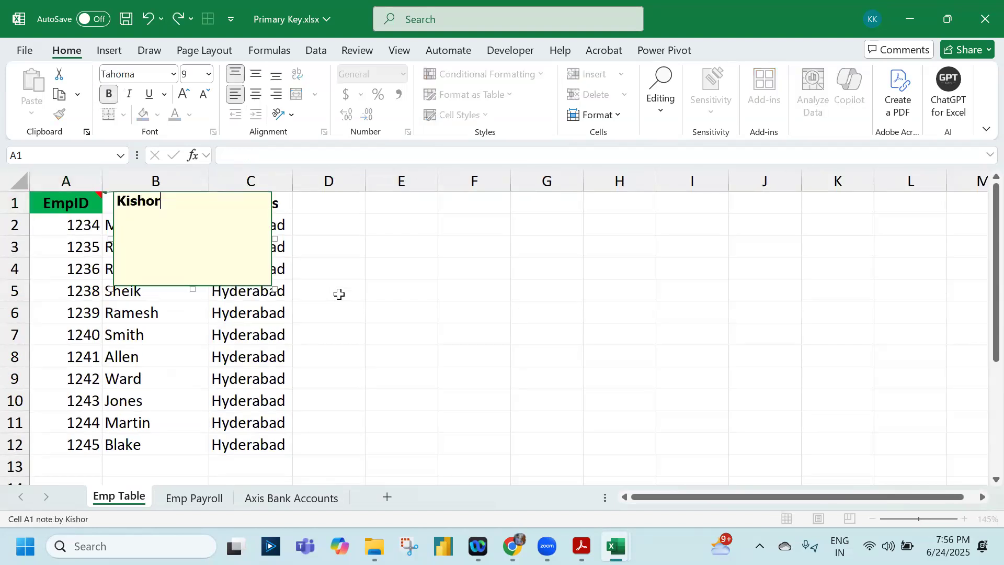
{"action": "type", "text": "PK"}
{"action": "left_click", "coordinate": [73, 226]}
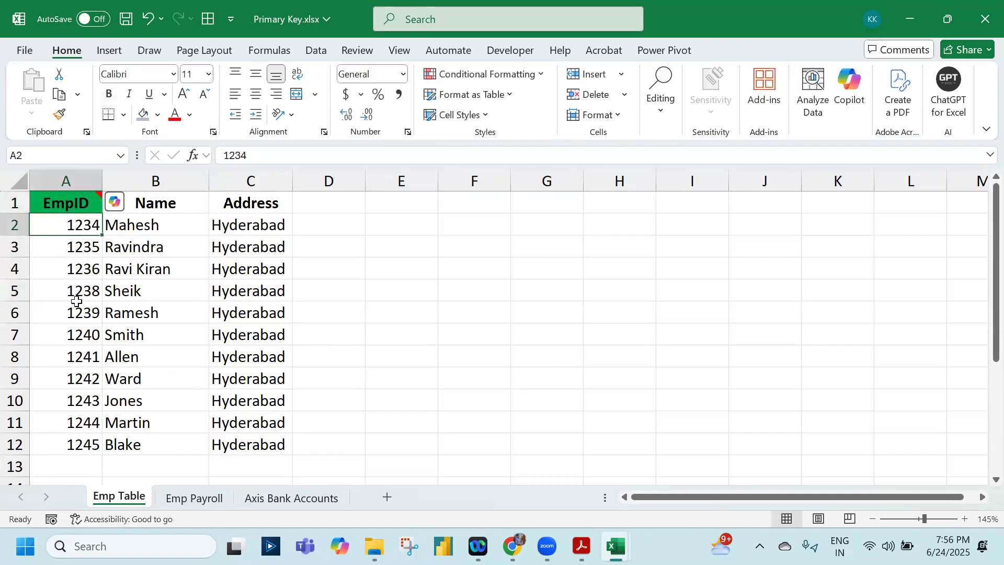
Select the repeated EmpID cells C2, C5 and C14 together on the Emp Payroll sheet to compare them
{"action": "left_click", "coordinate": [189, 497]}
{"action": "left_click", "coordinate": [190, 221]}
{"action": "left_click", "coordinate": [189, 279], "text": "ctrl"}
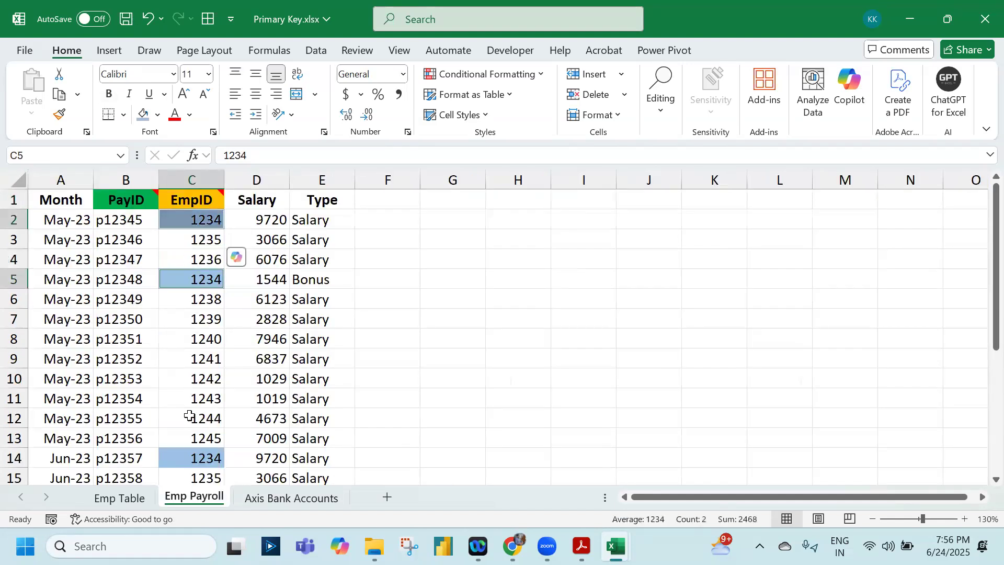
{"action": "left_click", "coordinate": [186, 458], "text": "ctrl"}
Write "FK" in the note on the EmpID header cell C1 and save the workbook
{"action": "left_click", "coordinate": [202, 199], "text": "ctrl"}
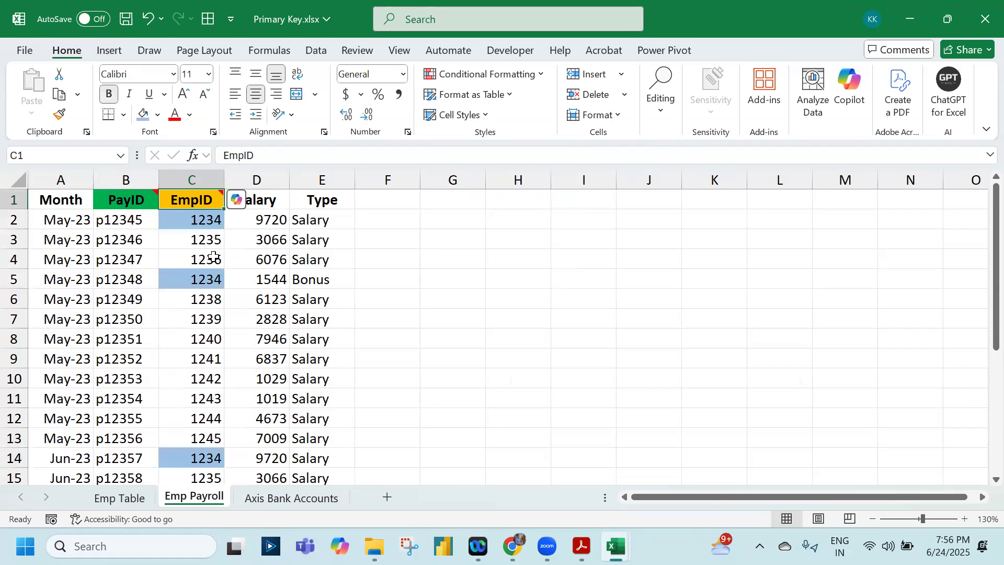
{"action": "key", "text": "shift+F2"}
{"action": "type", "text": "FK"}
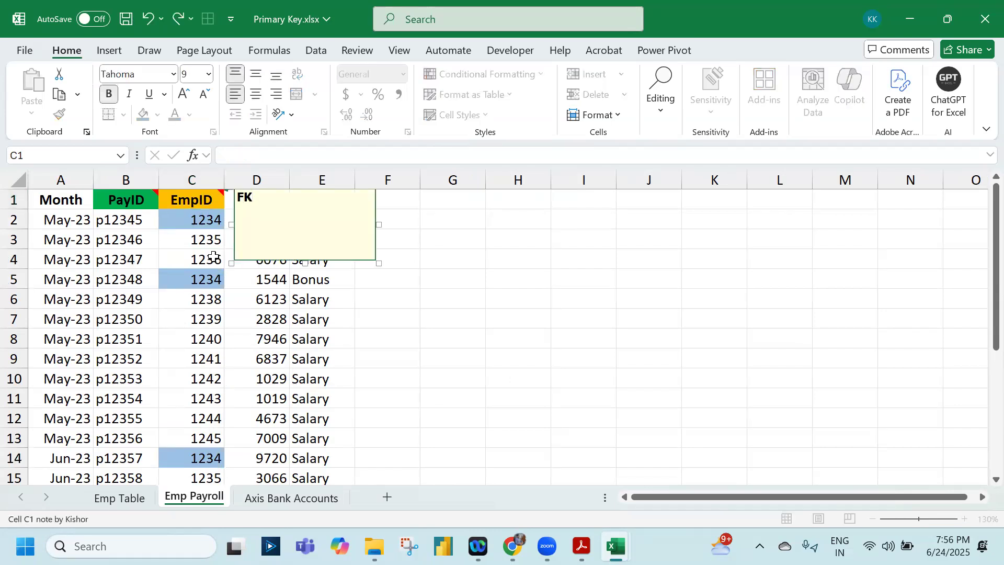
{"action": "key", "text": "ctrl+s"}
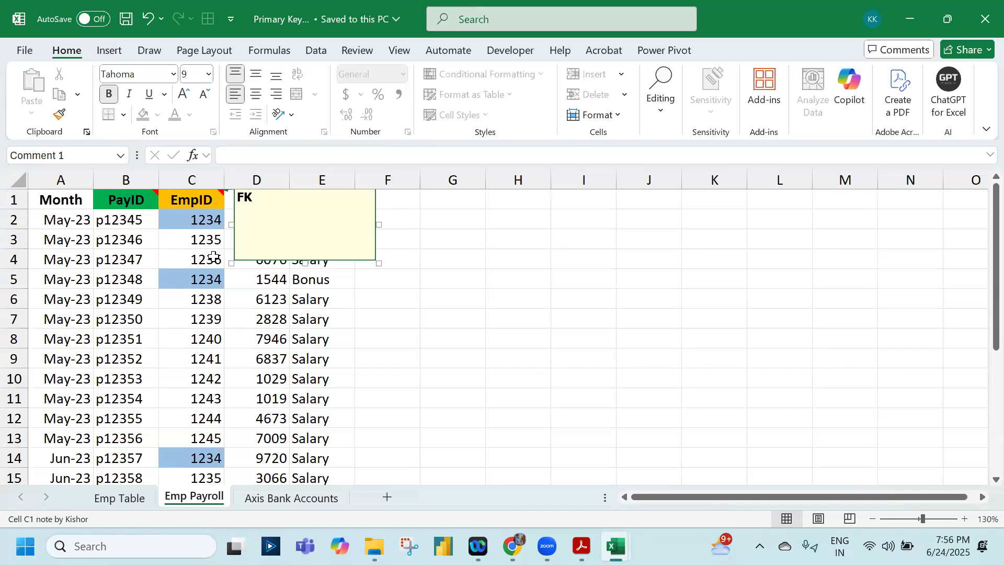
Change the EmpID in cell C8 to 8899 and format it in bold red
{"action": "left_click", "coordinate": [196, 337]}
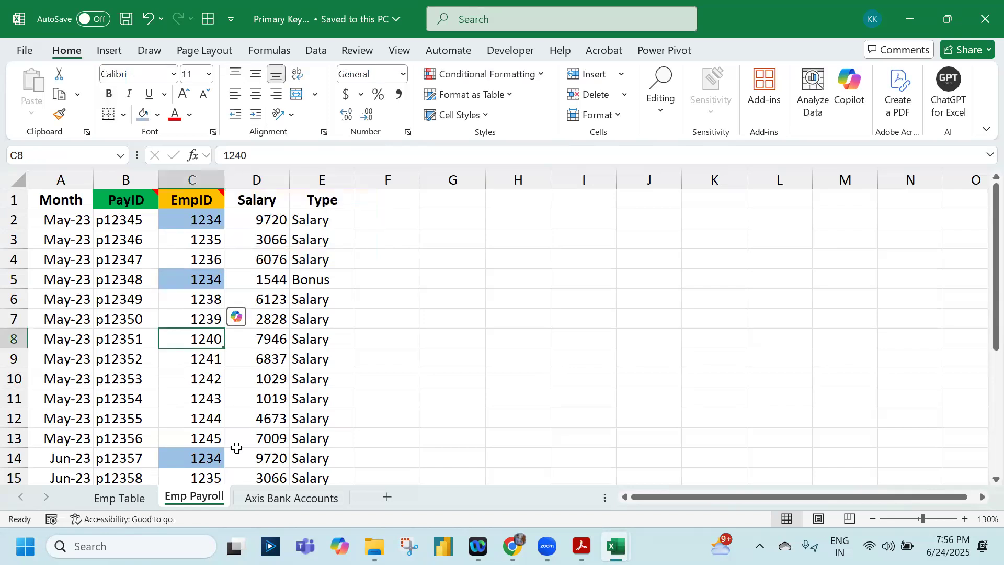
{"action": "type", "text": "8899"}
{"action": "key", "text": "Return"}
{"action": "key", "text": "Up"}
{"action": "key", "text": "ctrl+b"}
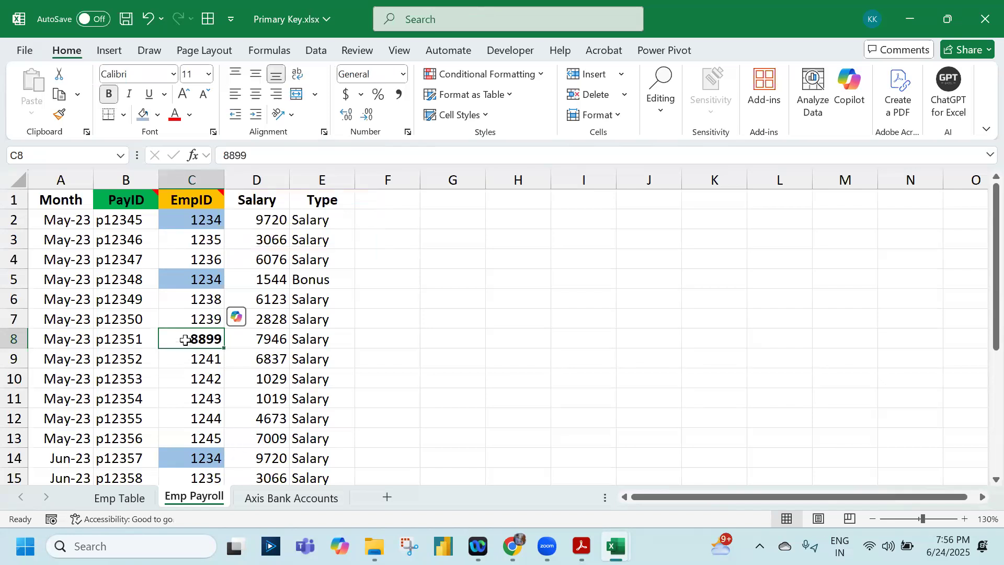
{"action": "left_click", "coordinate": [174, 116]}
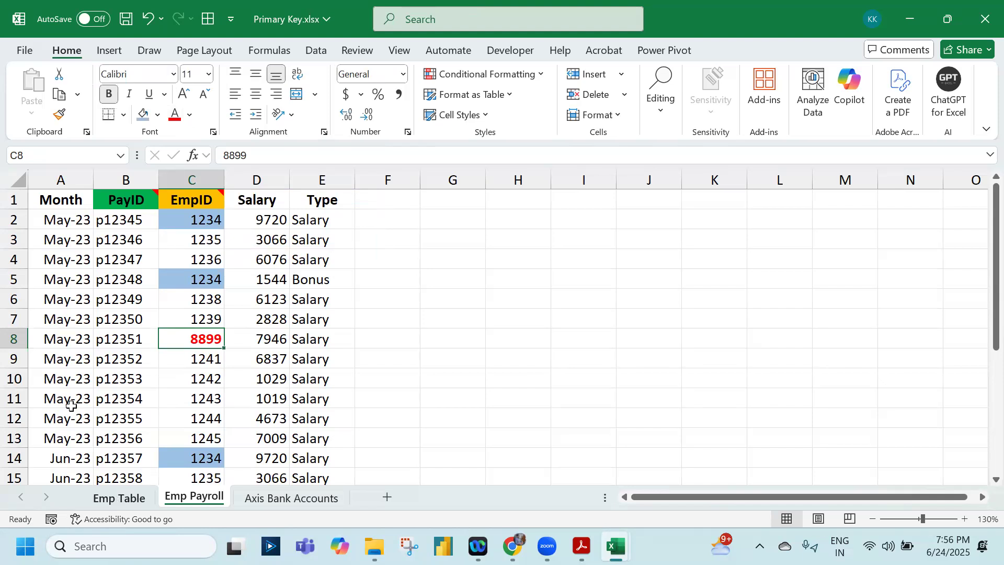
Check the EmpID values in A2:A12 of the Emp Table sheet for 8899 and return to the Emp Payroll sheet
{"action": "key", "text": "ctrl+Page_Up"}
{"action": "left_click_drag", "start_coordinate": [56, 447], "coordinate": [62, 225]}
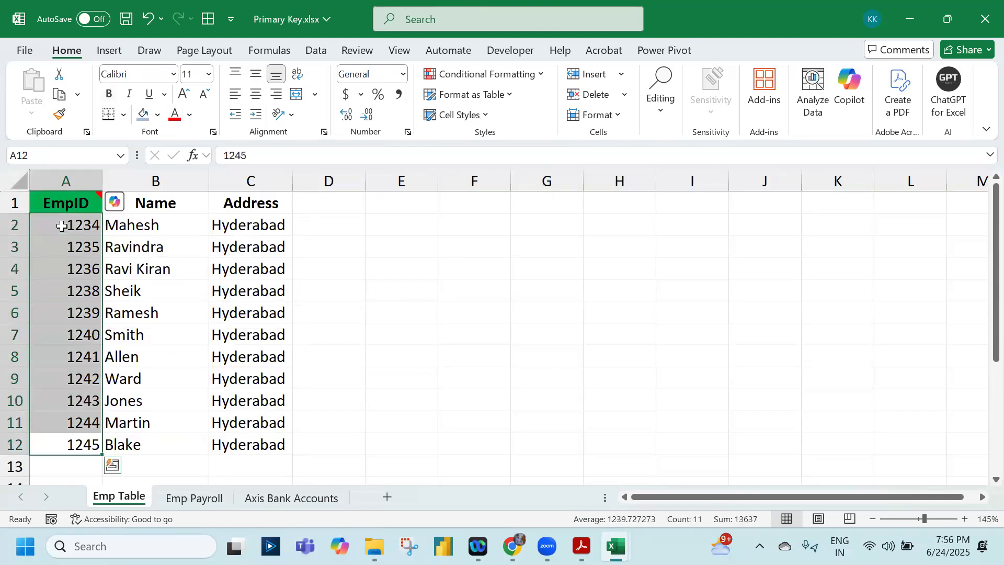
{"action": "left_click", "coordinate": [189, 498]}
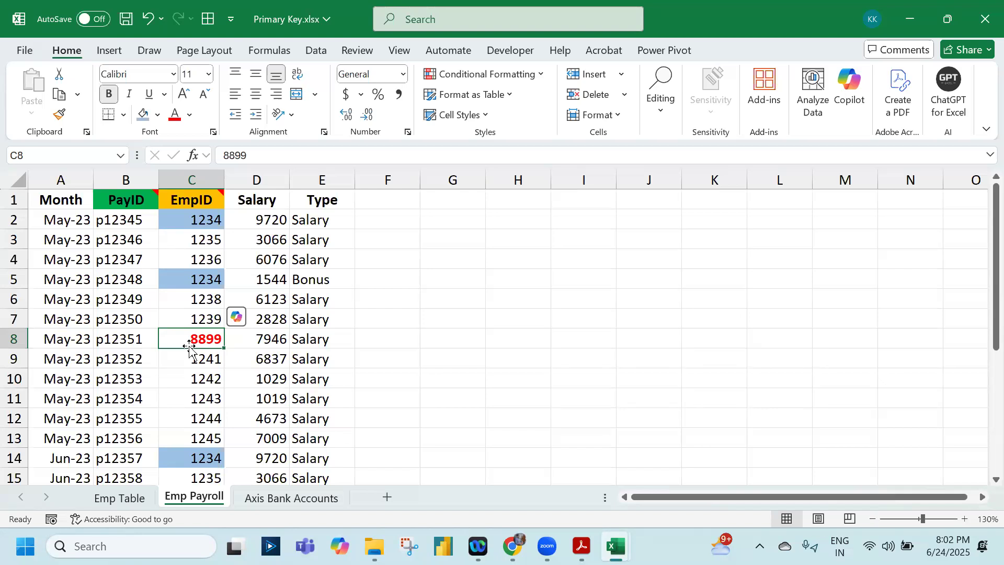
Save the Primary Key workbook and close it
{"action": "left_click", "coordinate": [125, 18]}
{"action": "left_click", "coordinate": [983, 20]}
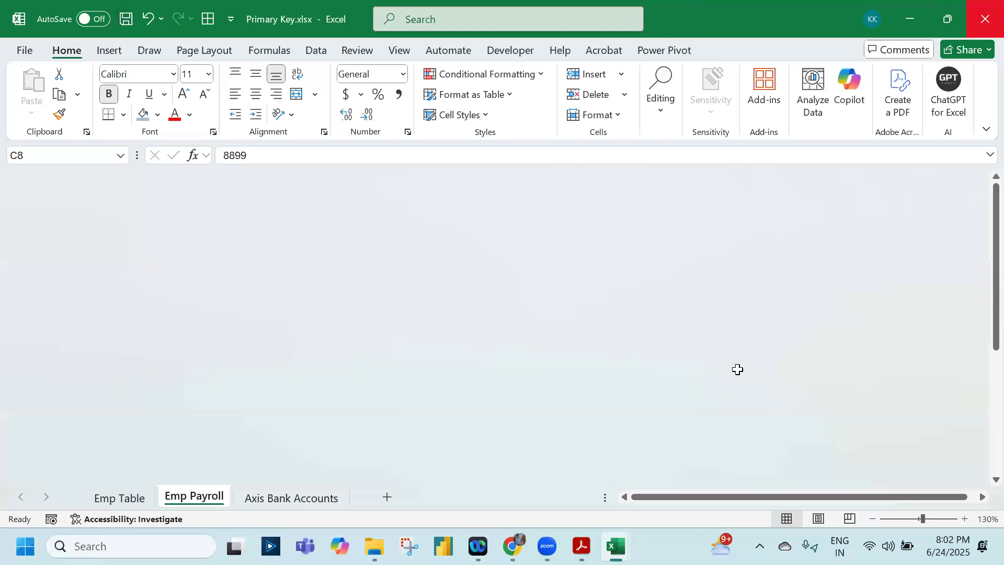
Compare the Denormalized and Normalized Data sheets of the Employee Table workbook, ending on Normalized Data
{"action": "left_click", "coordinate": [172, 496]}
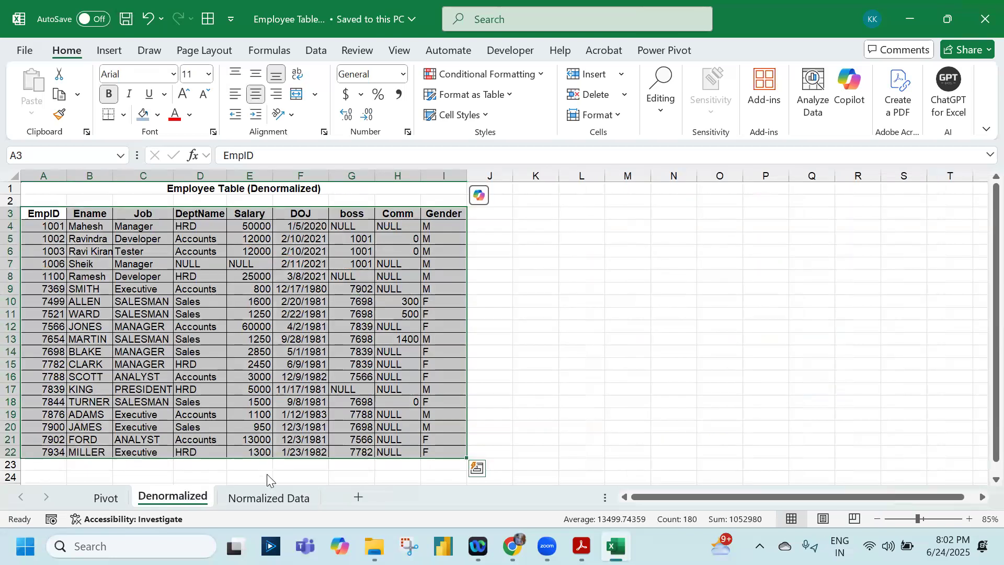
{"action": "left_click", "coordinate": [301, 351]}
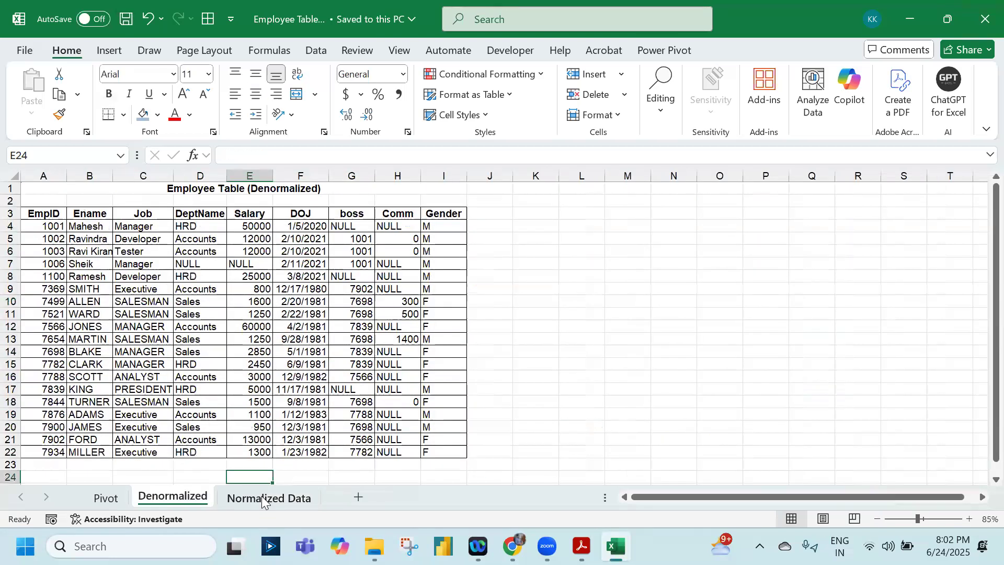
{"action": "left_click", "coordinate": [261, 498]}
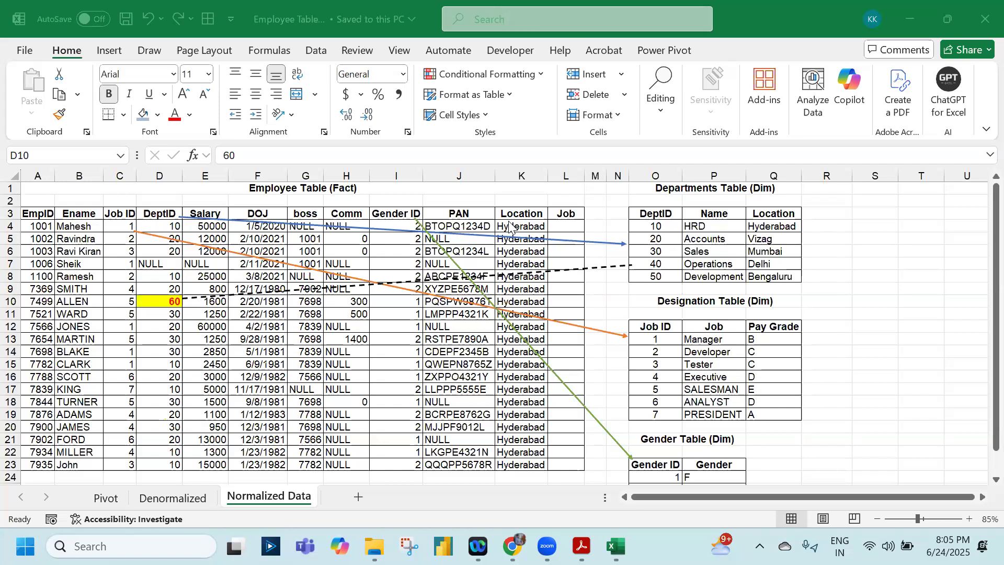
{"action": "left_click", "coordinate": [186, 502]}
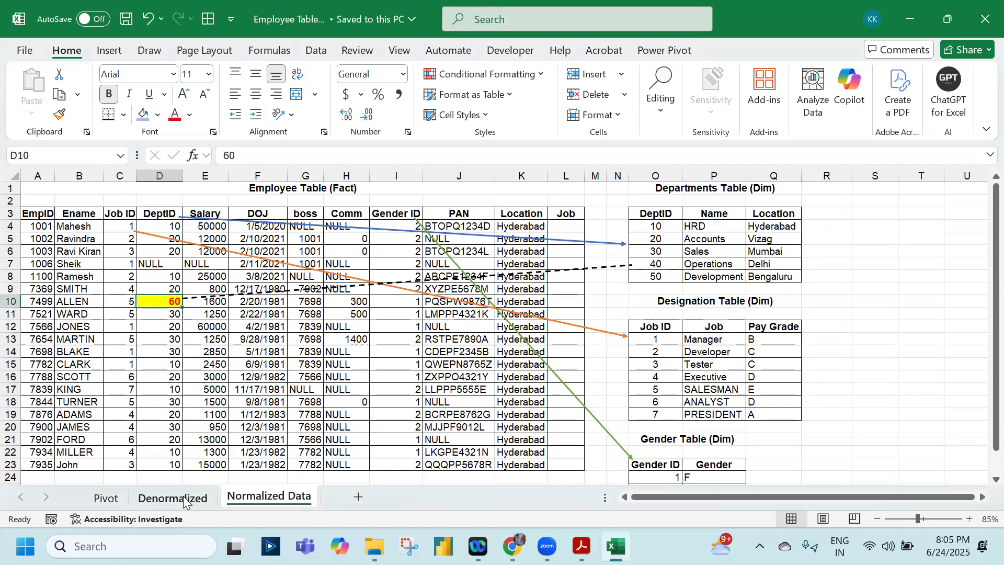
{"action": "left_click", "coordinate": [184, 499]}
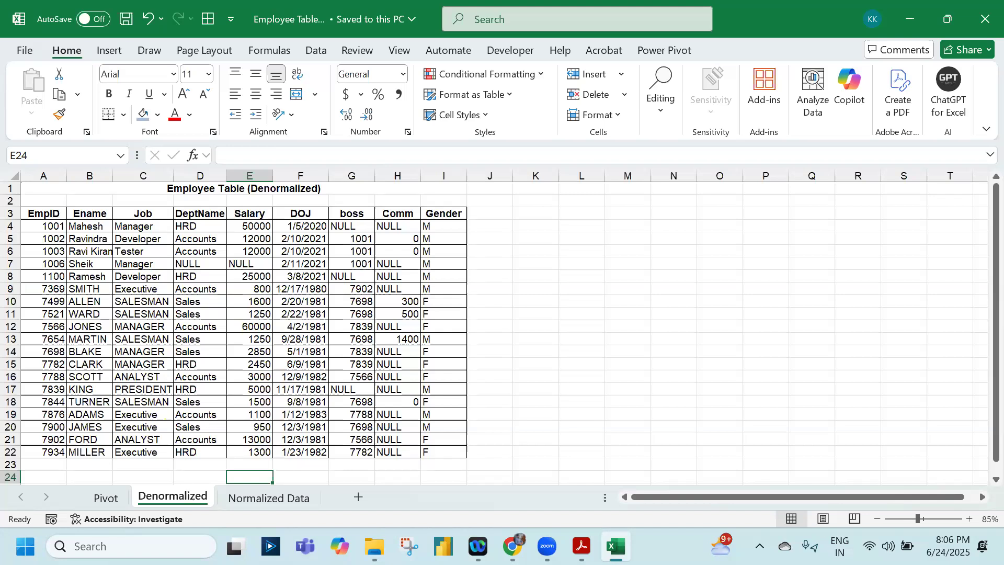
{"action": "key", "text": "ctrl+Page_Down"}
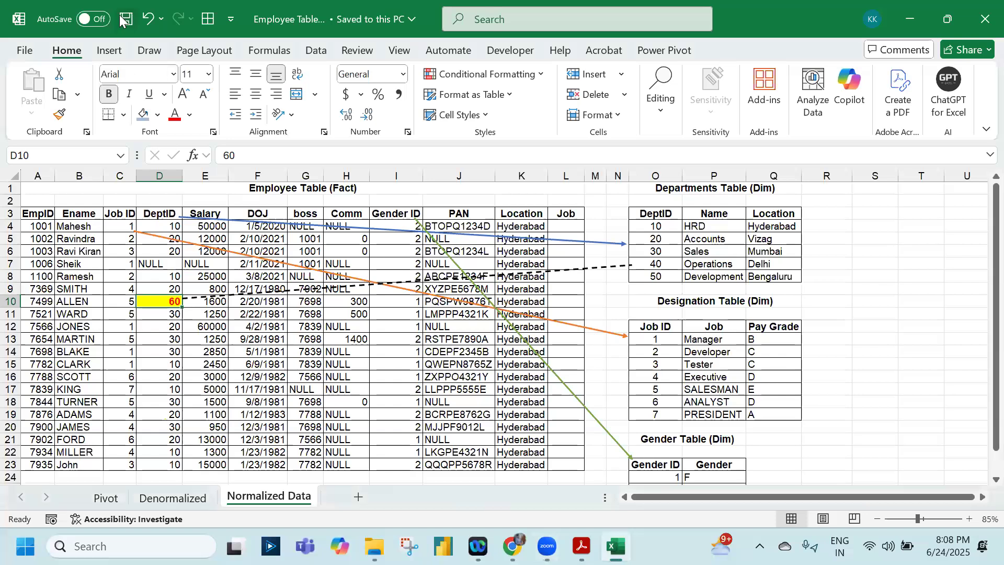
Switch to File Explorer and open SQL Concepts_v1.01.pdf from the SQL for Reporting & Analytics Package_v1.1 folder
{"action": "left_click", "coordinate": [374, 545]}
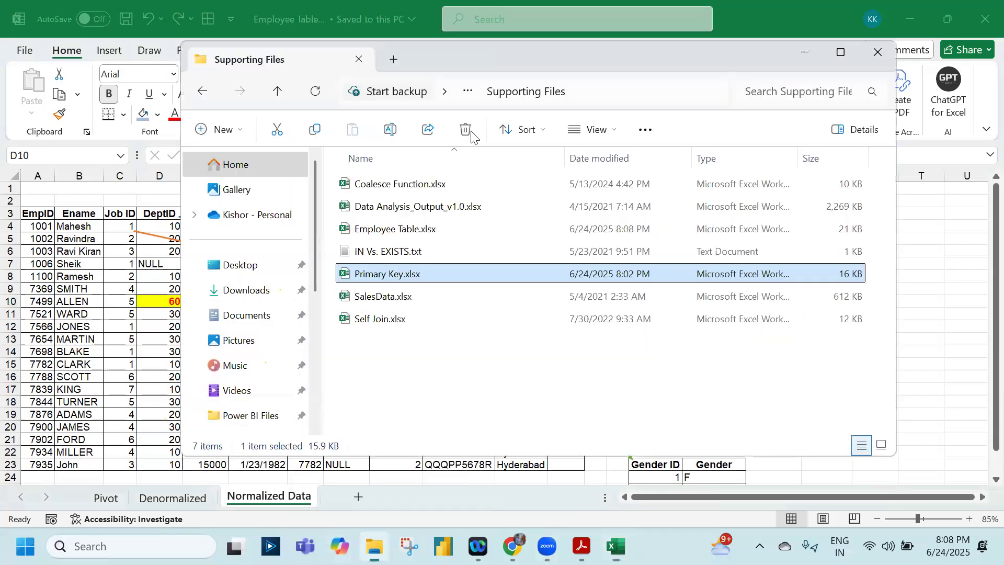
{"action": "left_click", "coordinate": [469, 93]}
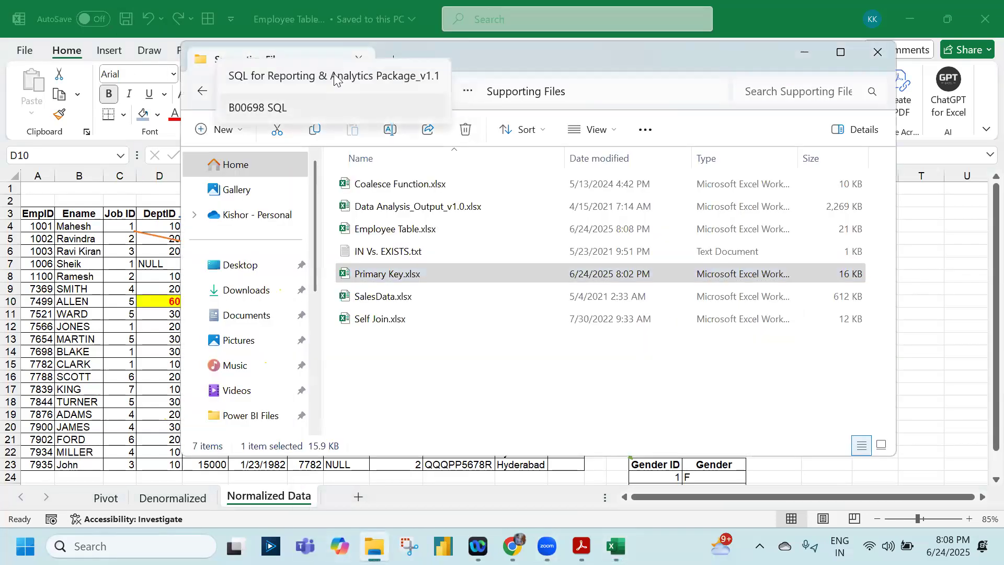
{"action": "left_click", "coordinate": [337, 77]}
{"action": "scroll", "coordinate": [346, 313], "scroll_direction": "down", "scroll_amount": 1}
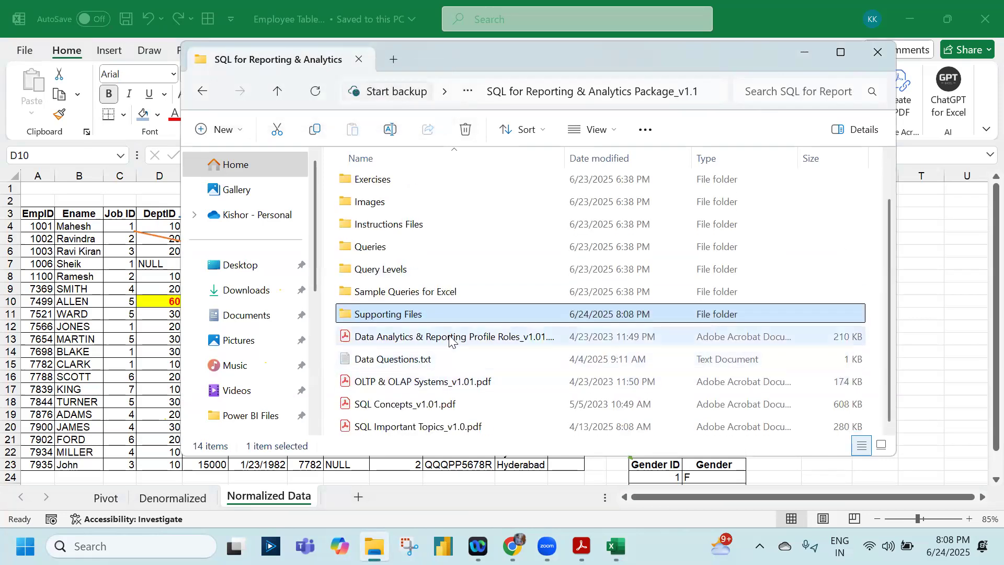
{"action": "left_click", "coordinate": [447, 337]}
{"action": "left_click", "coordinate": [424, 387]}
{"action": "left_click", "coordinate": [420, 406]}
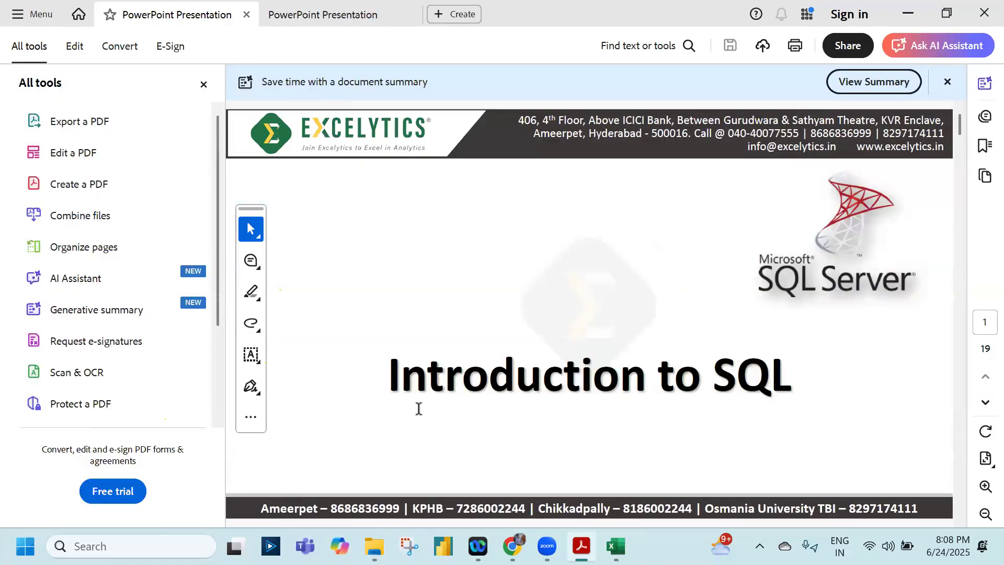
Hide the tools pane and go through the Introduction to SQL document to the Install SQL Server 2019 page
{"action": "left_click", "coordinate": [203, 85]}
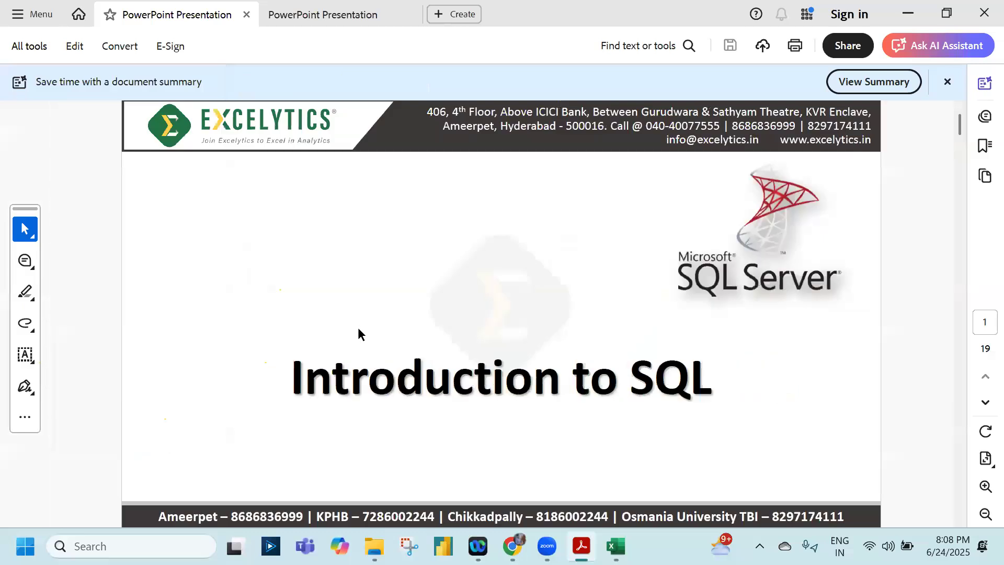
{"action": "scroll", "coordinate": [358, 329], "scroll_direction": "down", "scroll_amount": 5}
{"action": "scroll", "coordinate": [357, 328], "scroll_direction": "down", "scroll_amount": 3}
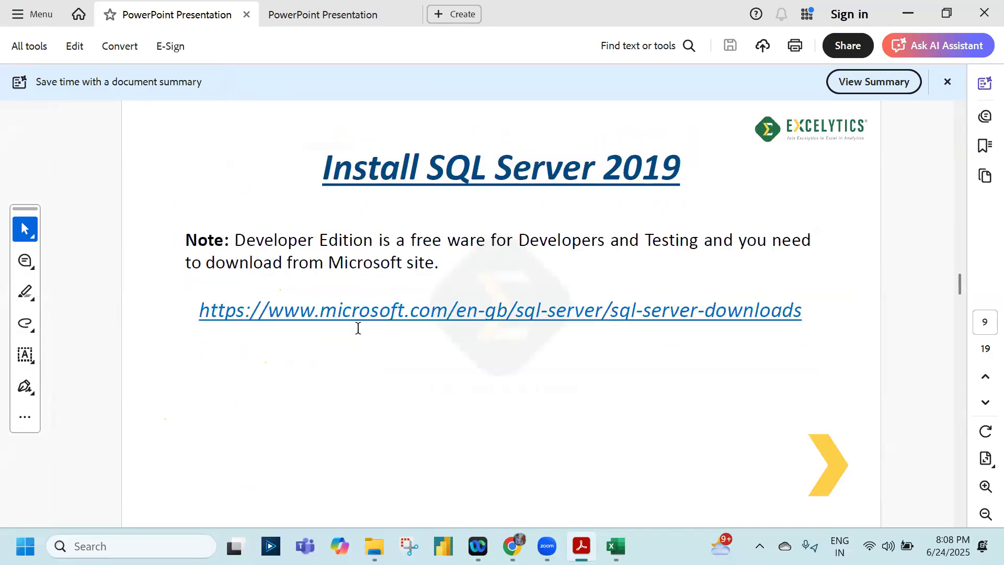